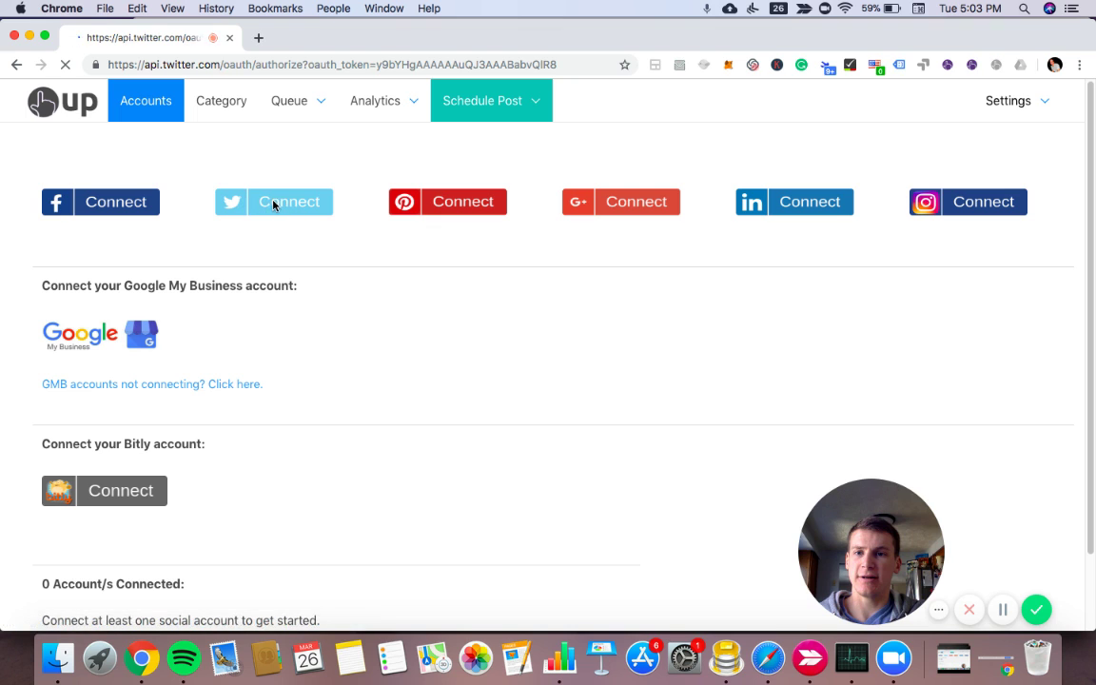
Authorize the app to connect the Twitter account and check it in the connected accounts list.
{"action": "left_click", "coordinate": [347, 229]}
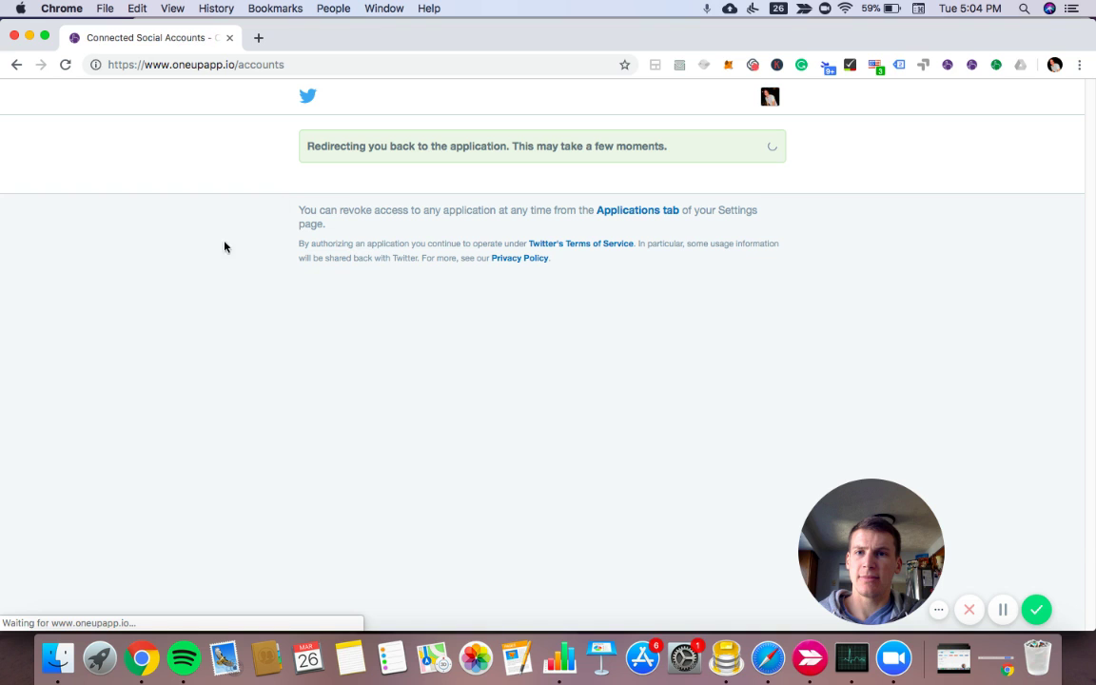
{"action": "scroll", "coordinate": [219, 456], "scroll_direction": "down", "scroll_amount": 2}
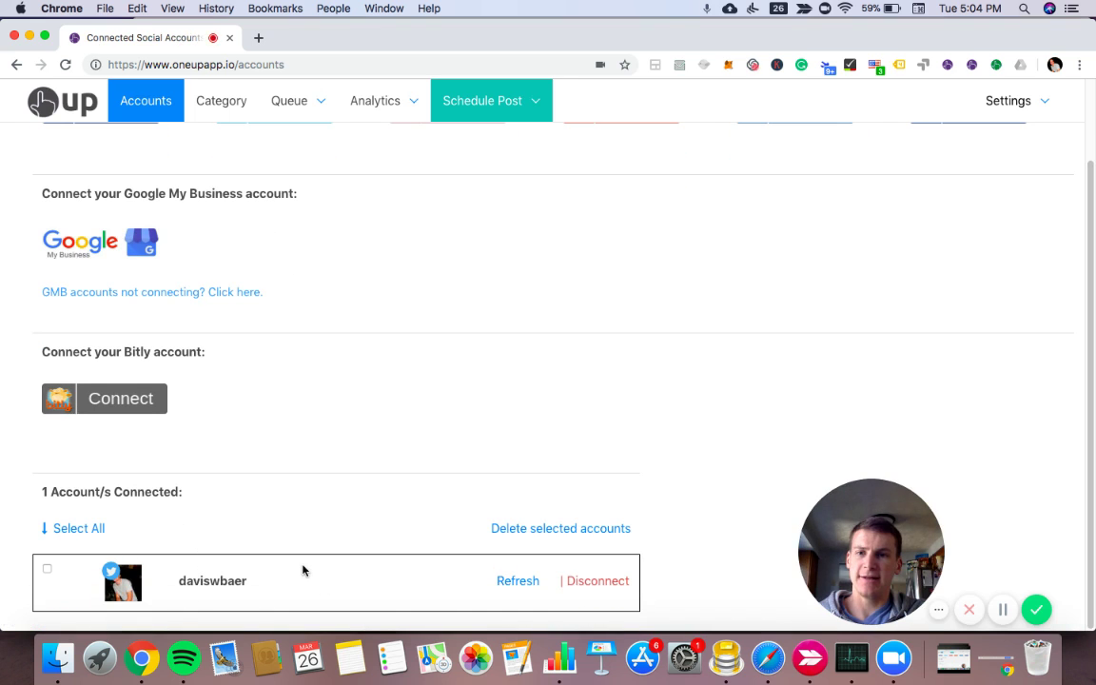
{"action": "scroll", "coordinate": [304, 570], "scroll_direction": "up", "scroll_amount": 2}
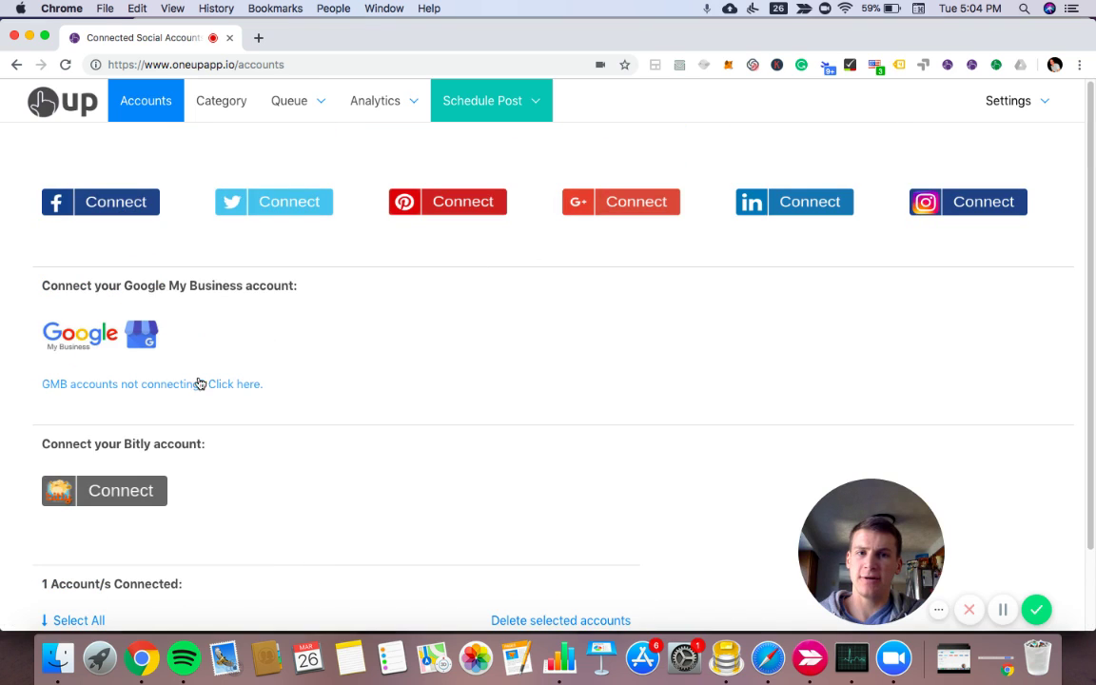
{"action": "scroll", "coordinate": [247, 384], "scroll_direction": "down", "scroll_amount": 2}
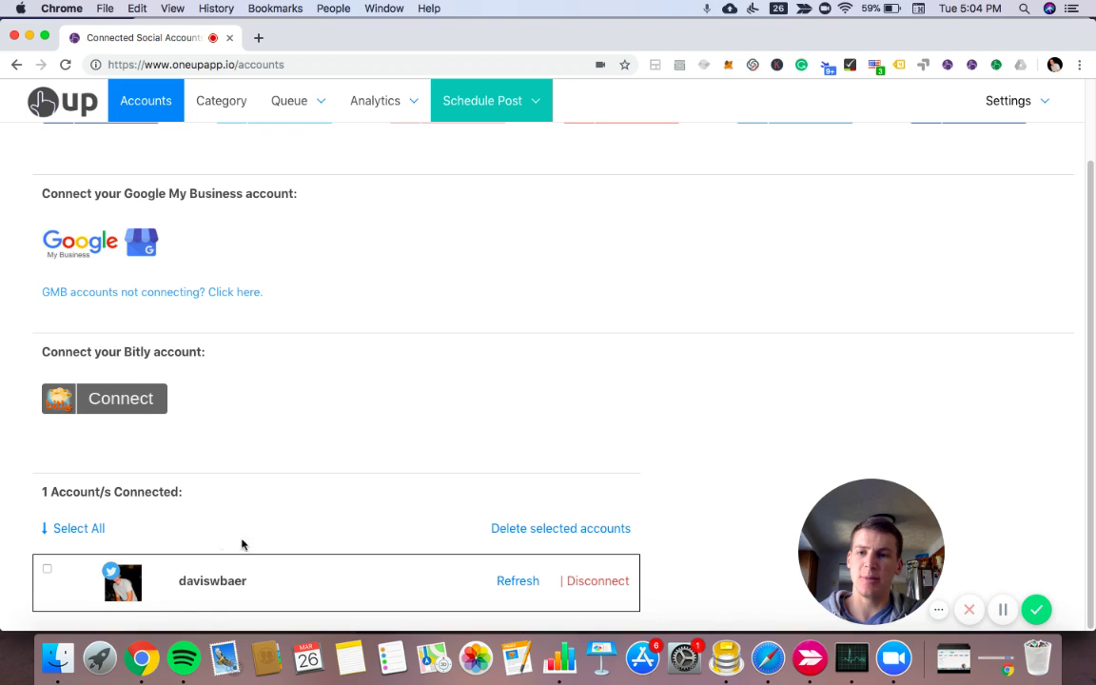
{"action": "scroll", "coordinate": [377, 489], "scroll_direction": "up", "scroll_amount": 2}
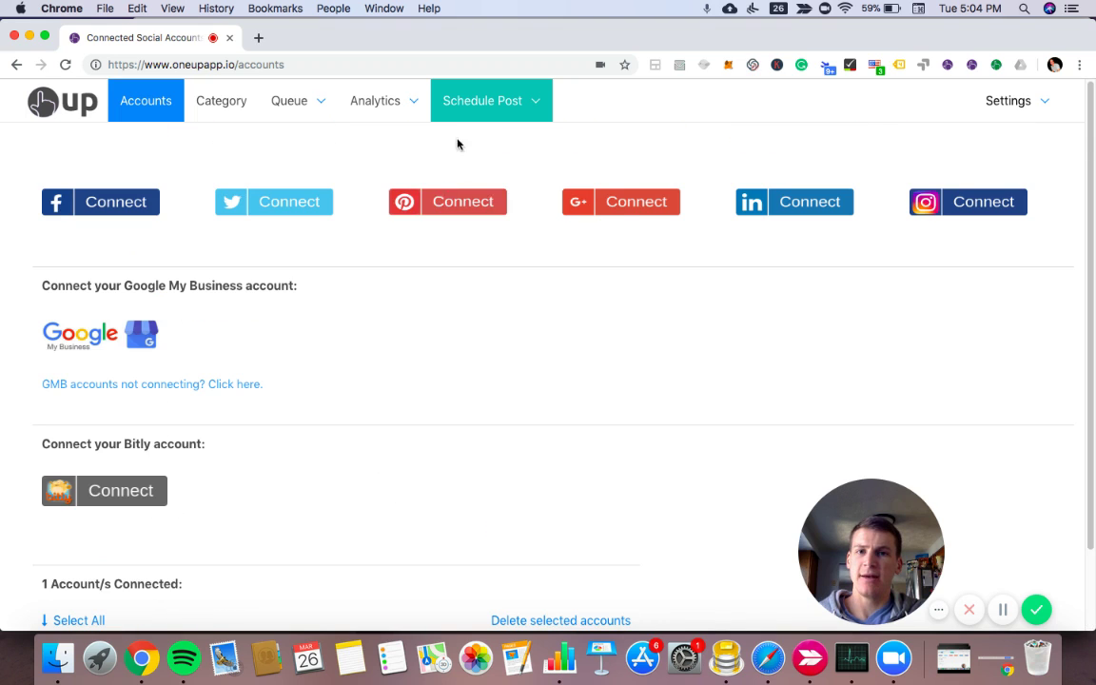
Start scheduling a single post in Category 1 and select the Twitter account to post to.
{"action": "mouse_move", "coordinate": [489, 110]}
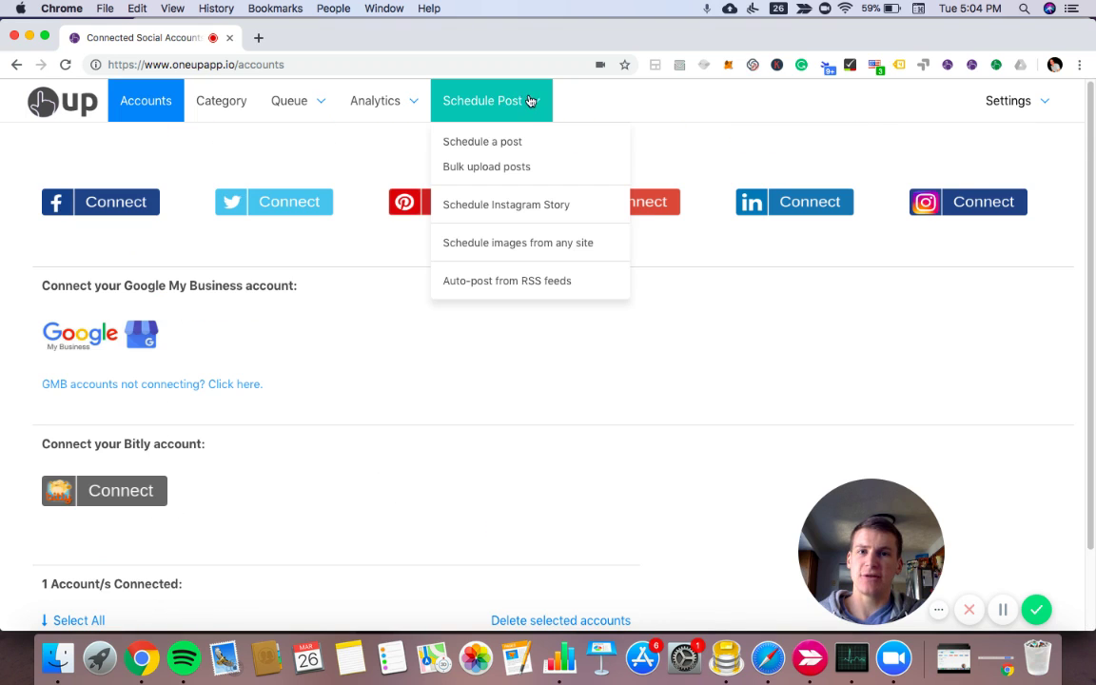
{"action": "left_click", "coordinate": [496, 145]}
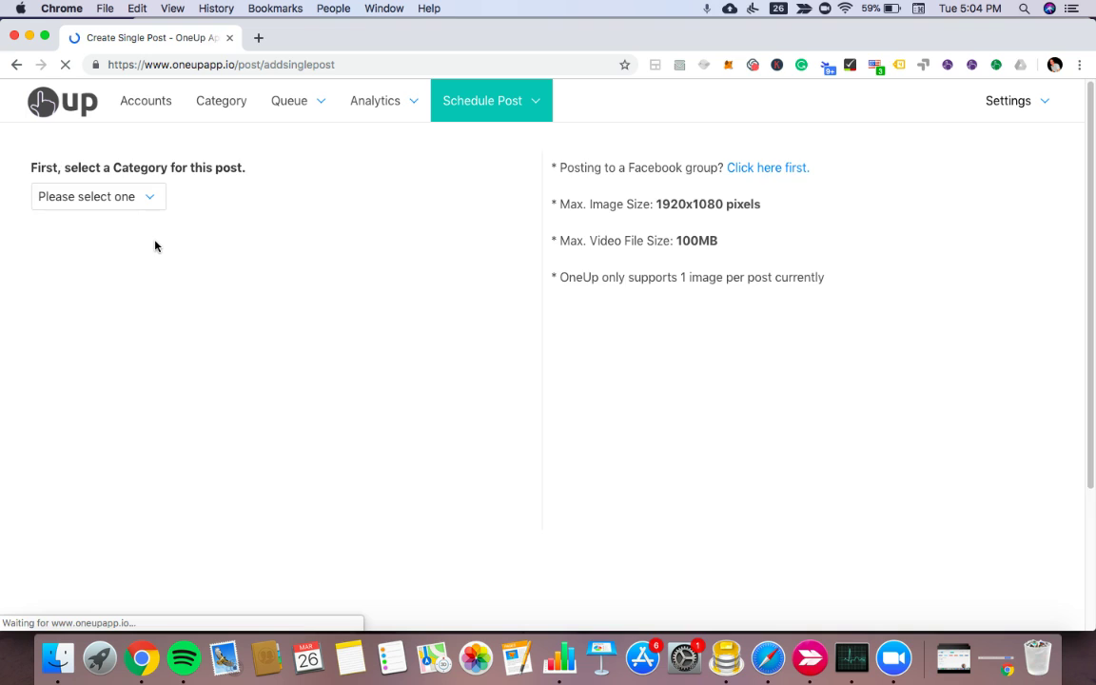
{"action": "left_click", "coordinate": [119, 198]}
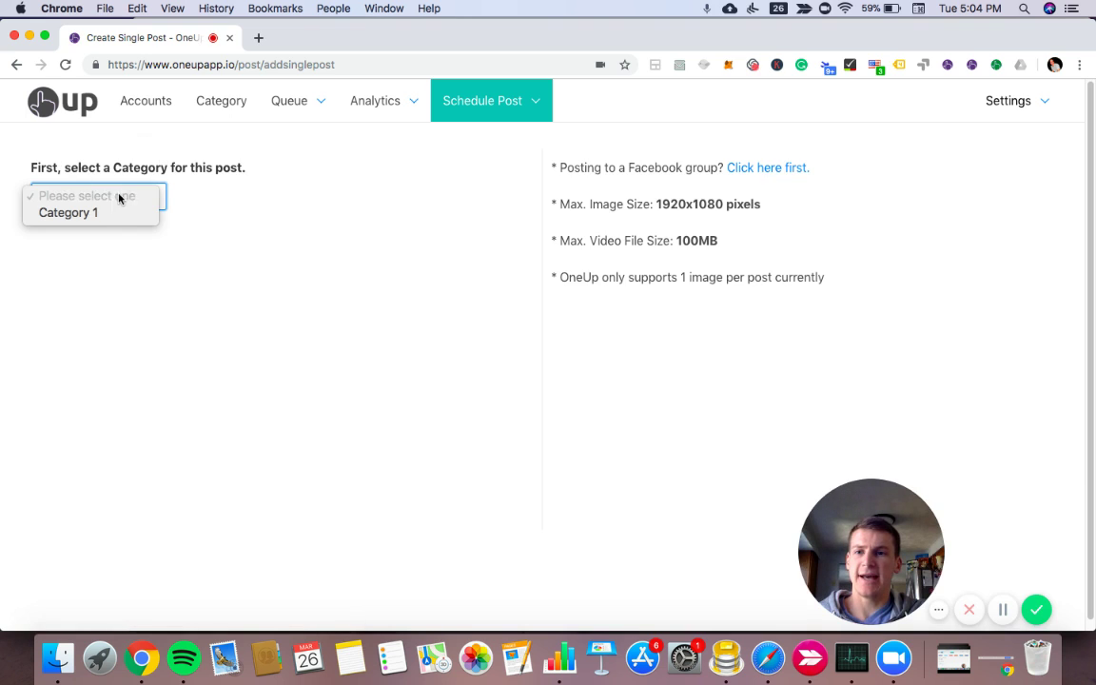
{"action": "left_click", "coordinate": [69, 214]}
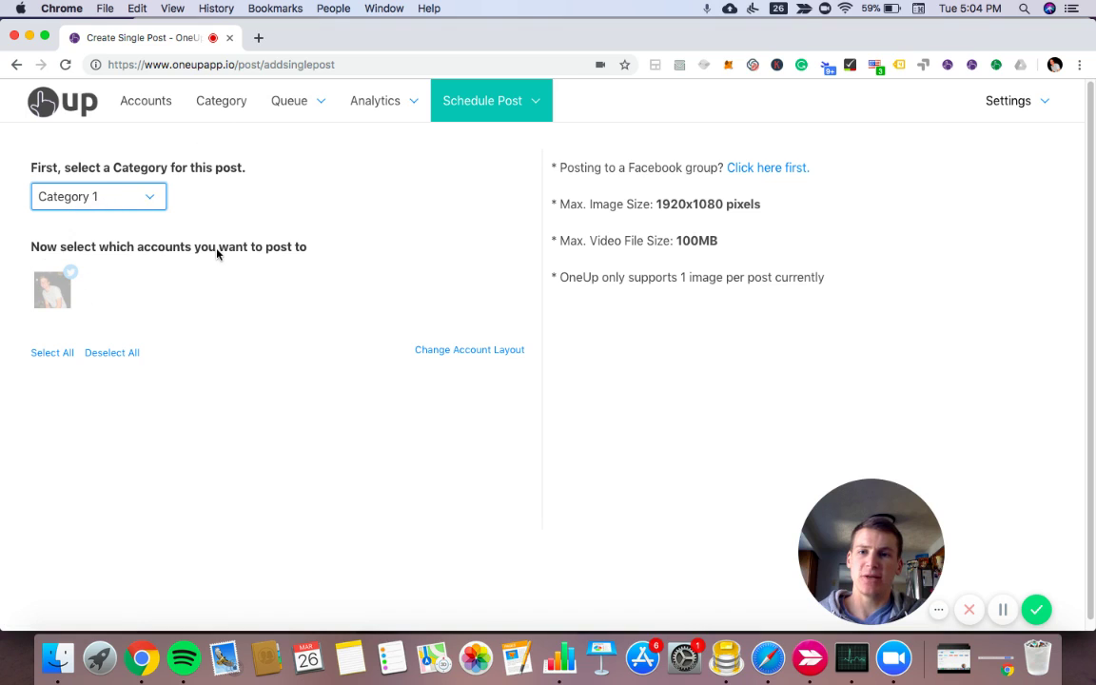
{"action": "left_click", "coordinate": [53, 294]}
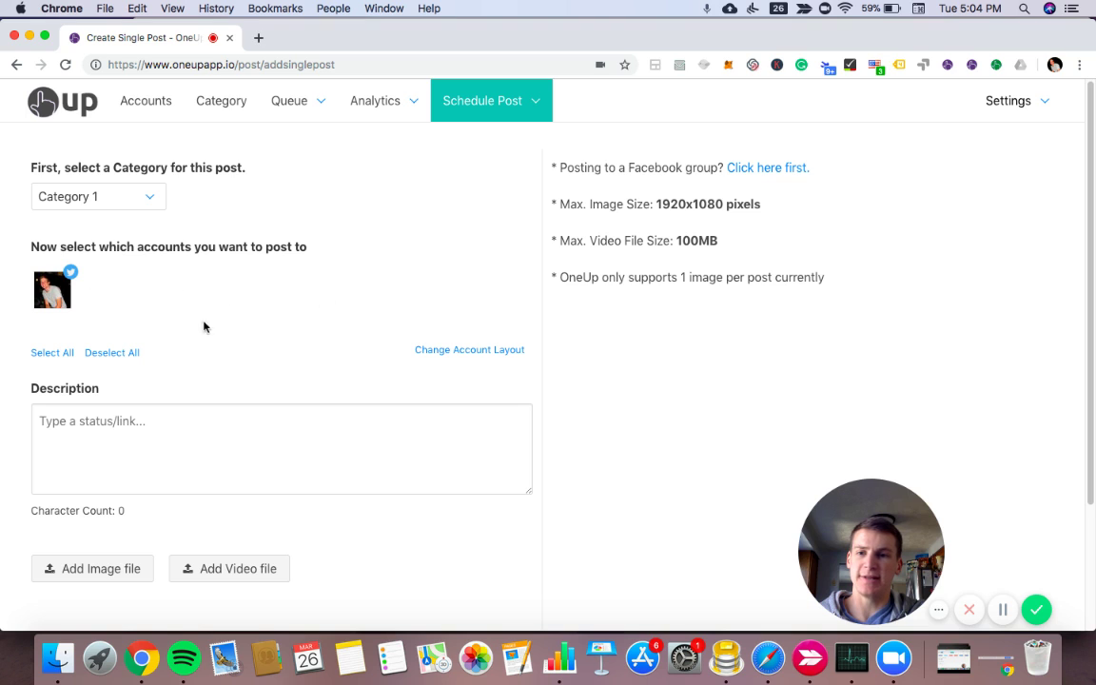
Enter "Hello!" as the post's description.
{"action": "scroll", "coordinate": [181, 311], "scroll_direction": "down", "scroll_amount": 2}
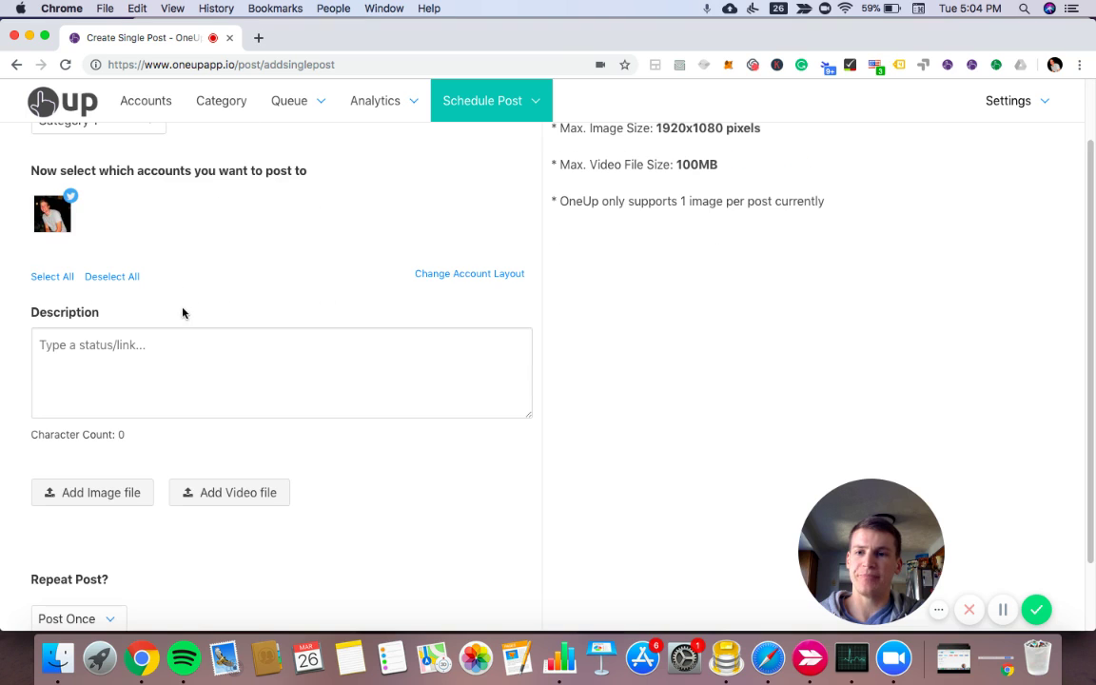
{"action": "left_click", "coordinate": [79, 348]}
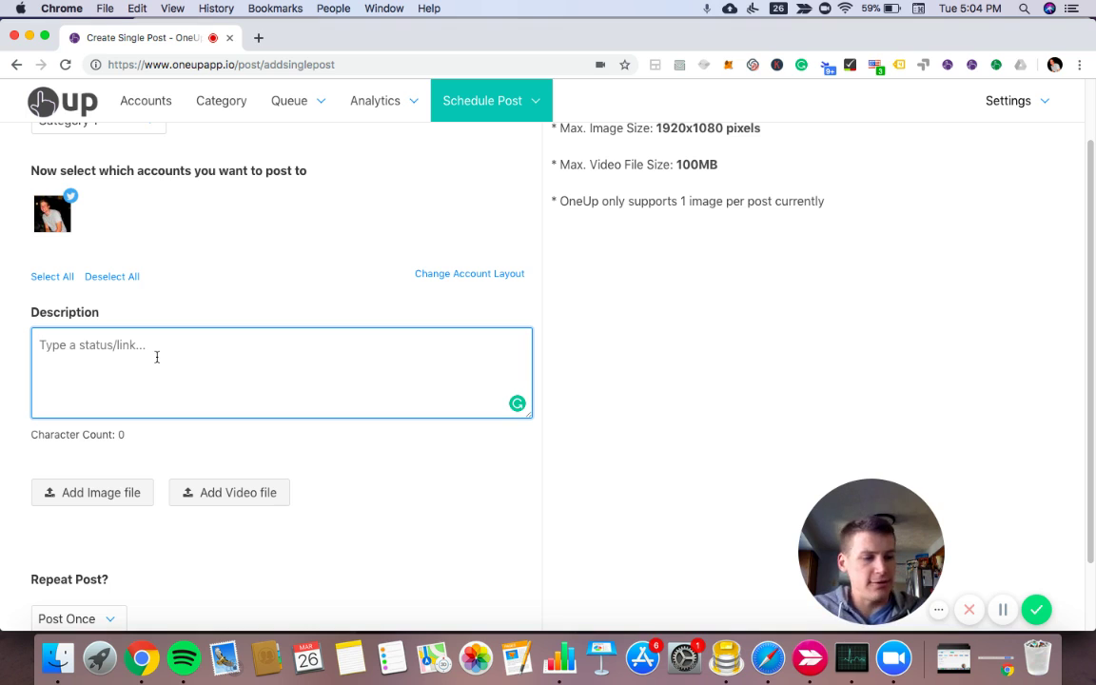
{"action": "type", "text": "Hello!"}
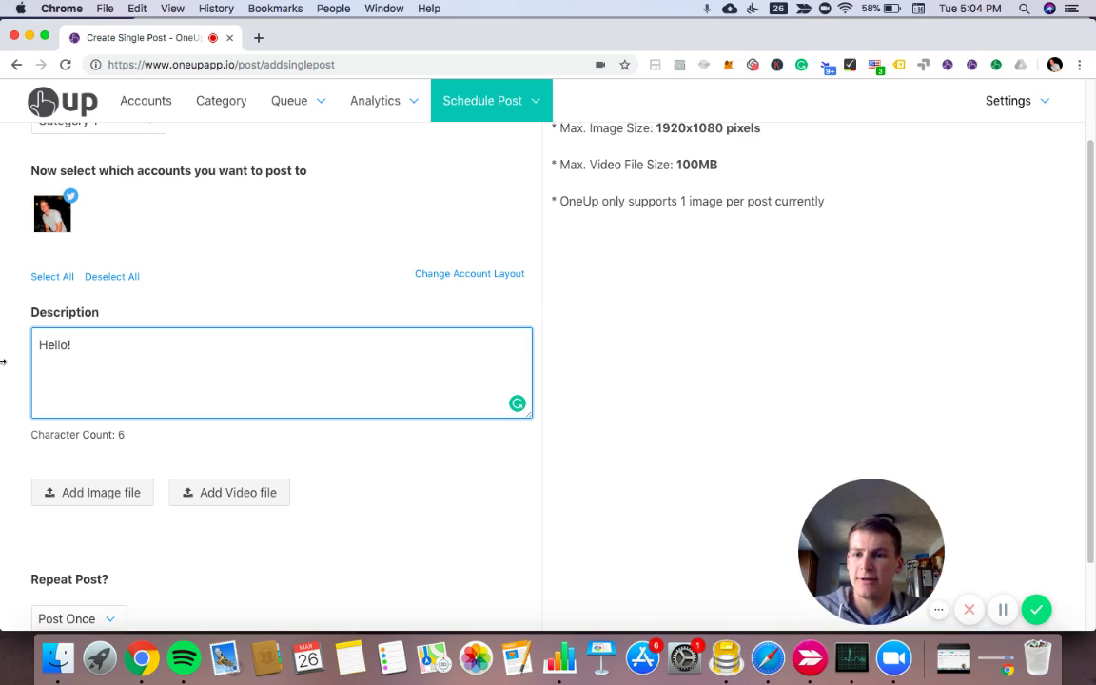
Make the post a repeating one that recurs every Month.
{"action": "scroll", "coordinate": [4, 362], "scroll_direction": "down", "scroll_amount": 2}
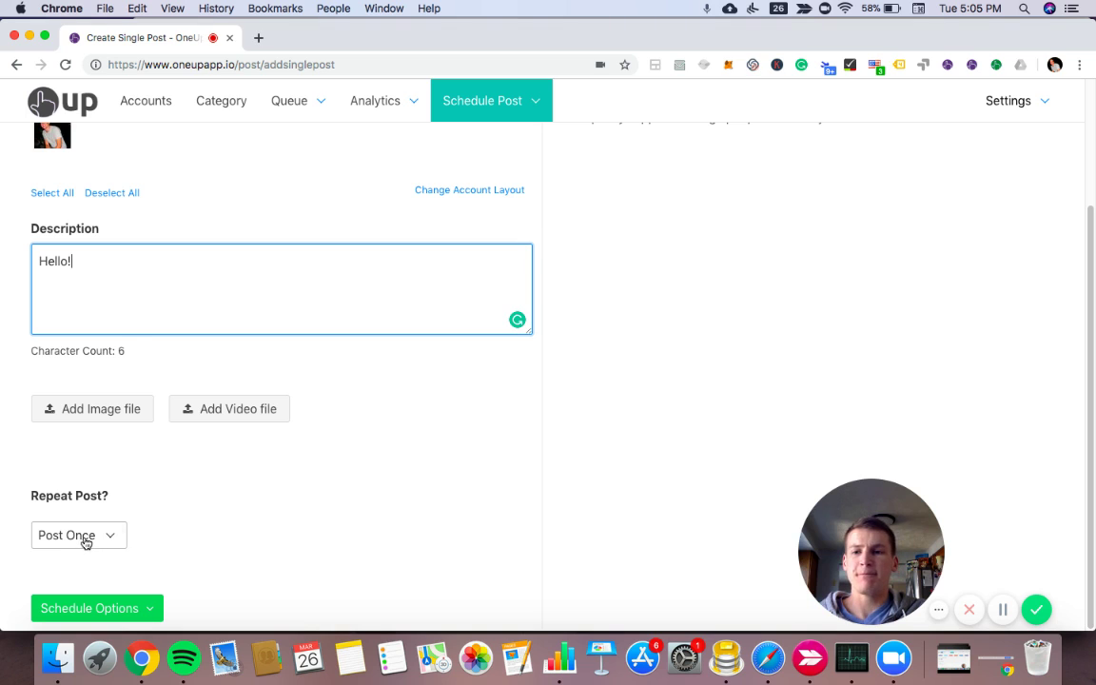
{"action": "left_click", "coordinate": [86, 539]}
{"action": "left_click", "coordinate": [64, 556]}
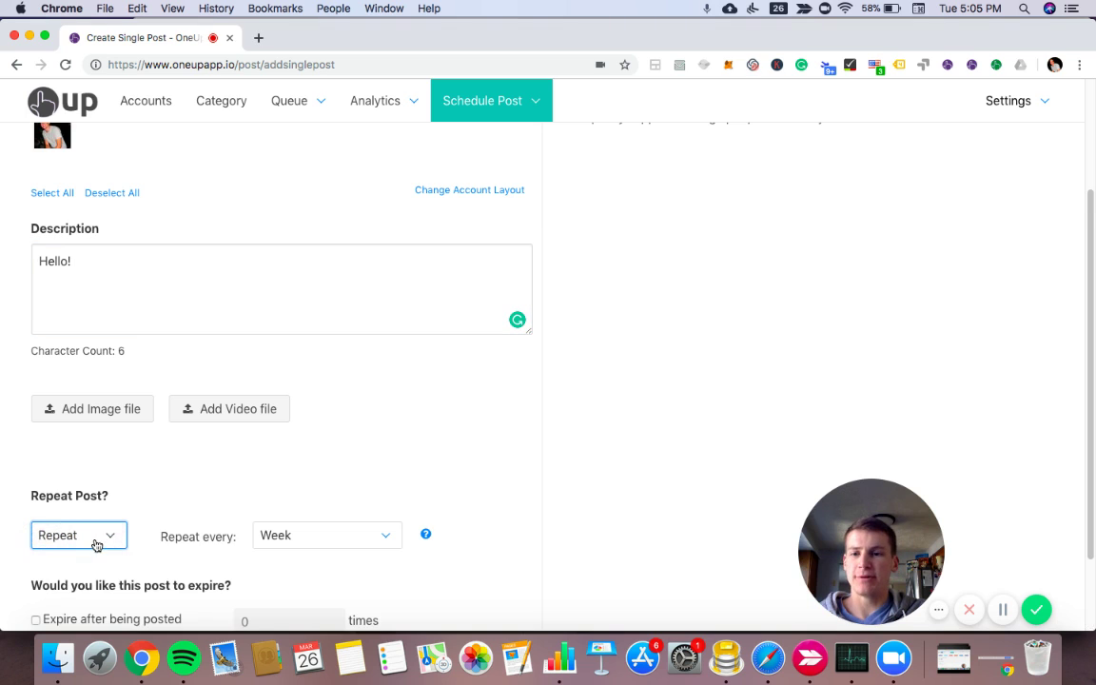
{"action": "scroll", "coordinate": [171, 459], "scroll_direction": "down", "scroll_amount": 2}
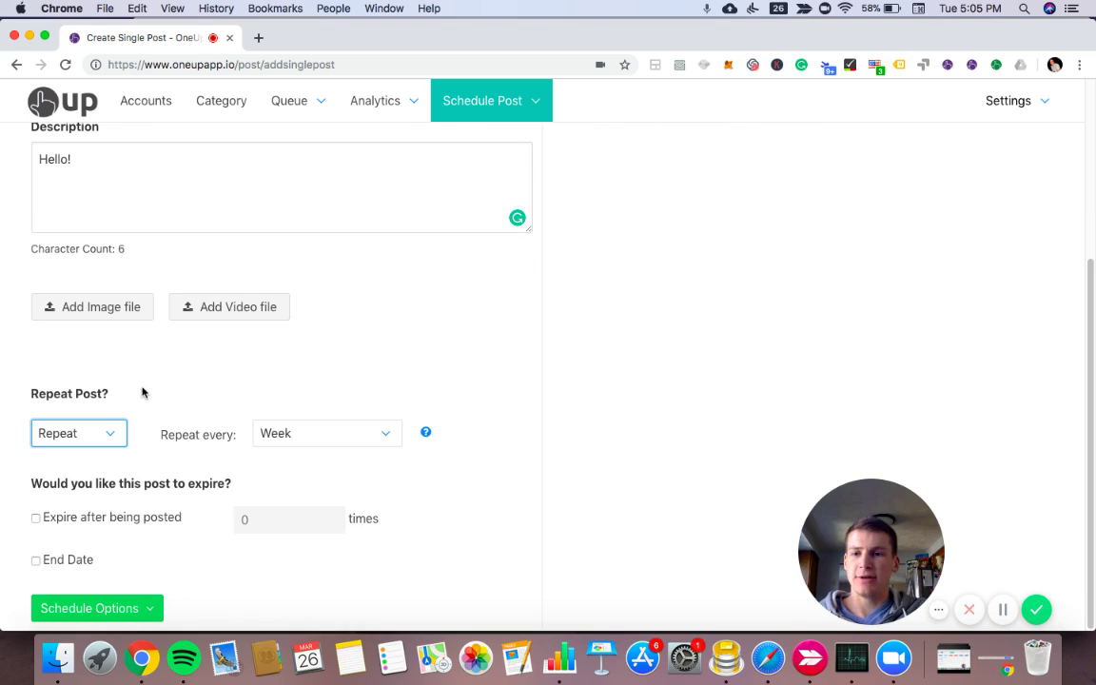
{"action": "left_click", "coordinate": [310, 439]}
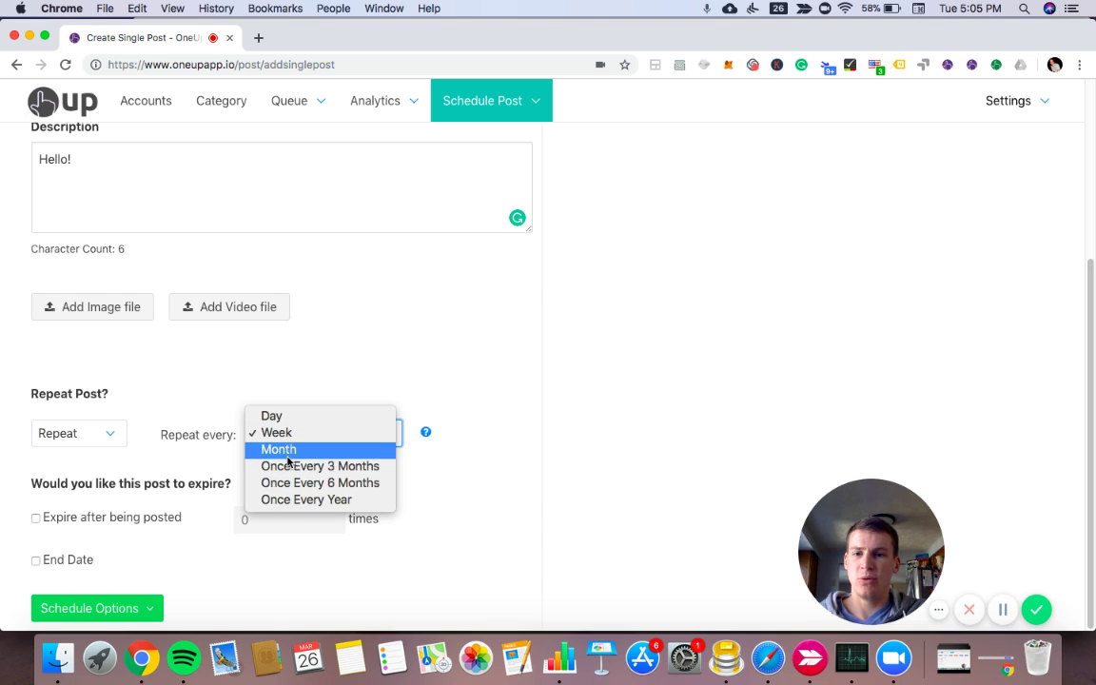
{"action": "left_click", "coordinate": [288, 457]}
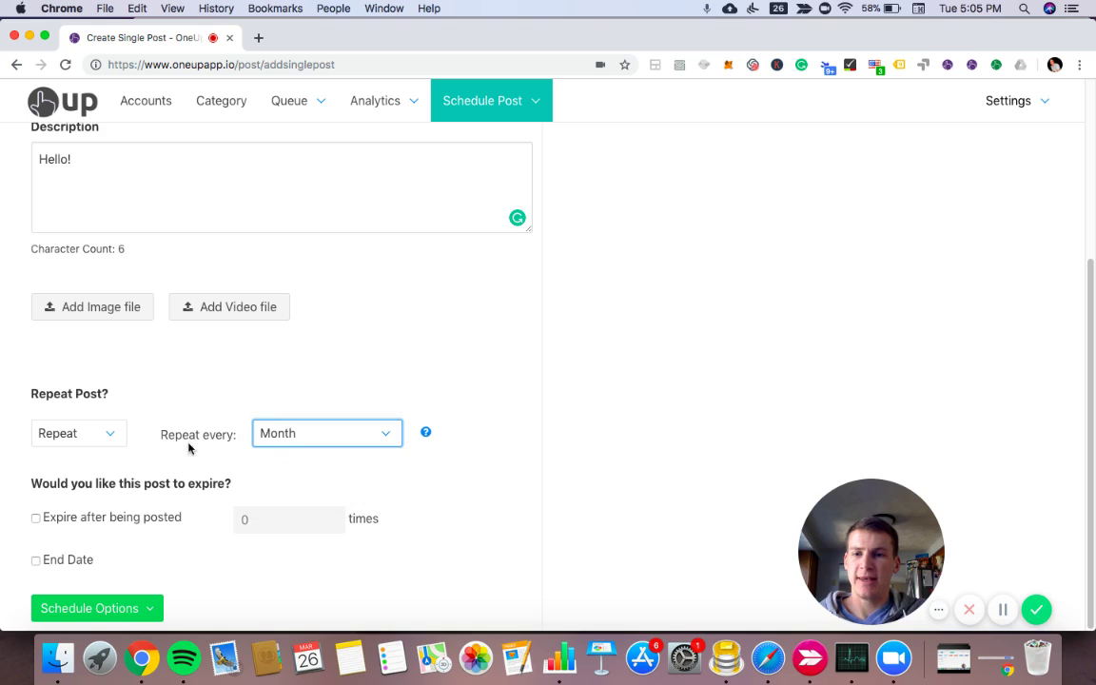
Make the post expire after being posted 3 times.
{"action": "left_click", "coordinate": [36, 519]}
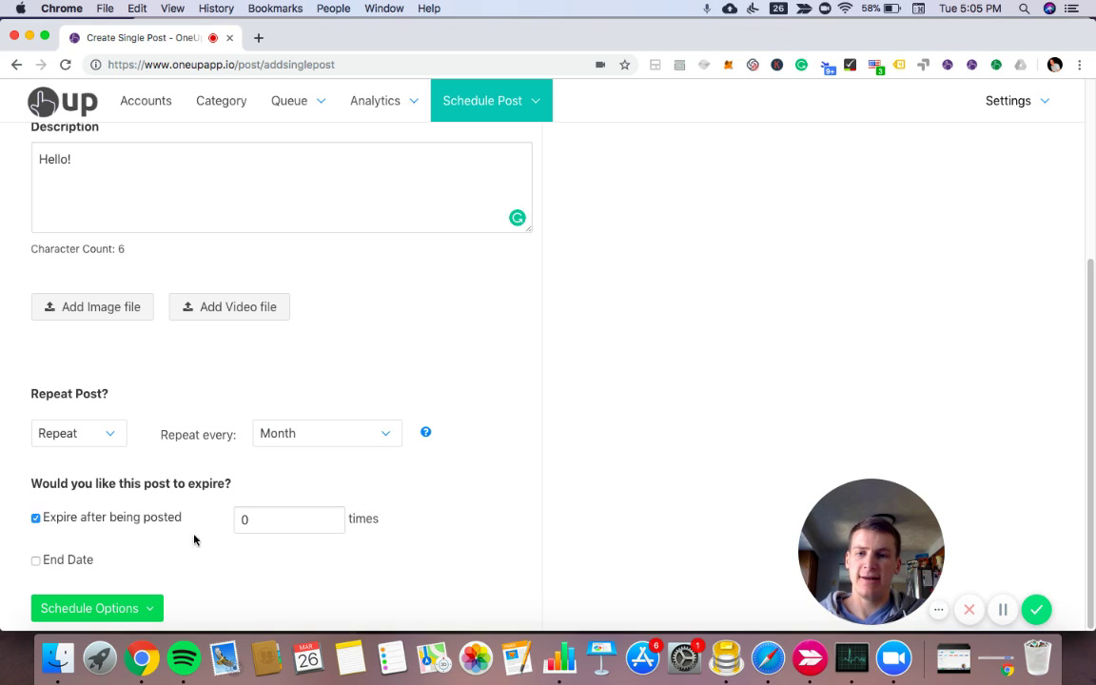
{"action": "double_click", "coordinate": [262, 521]}
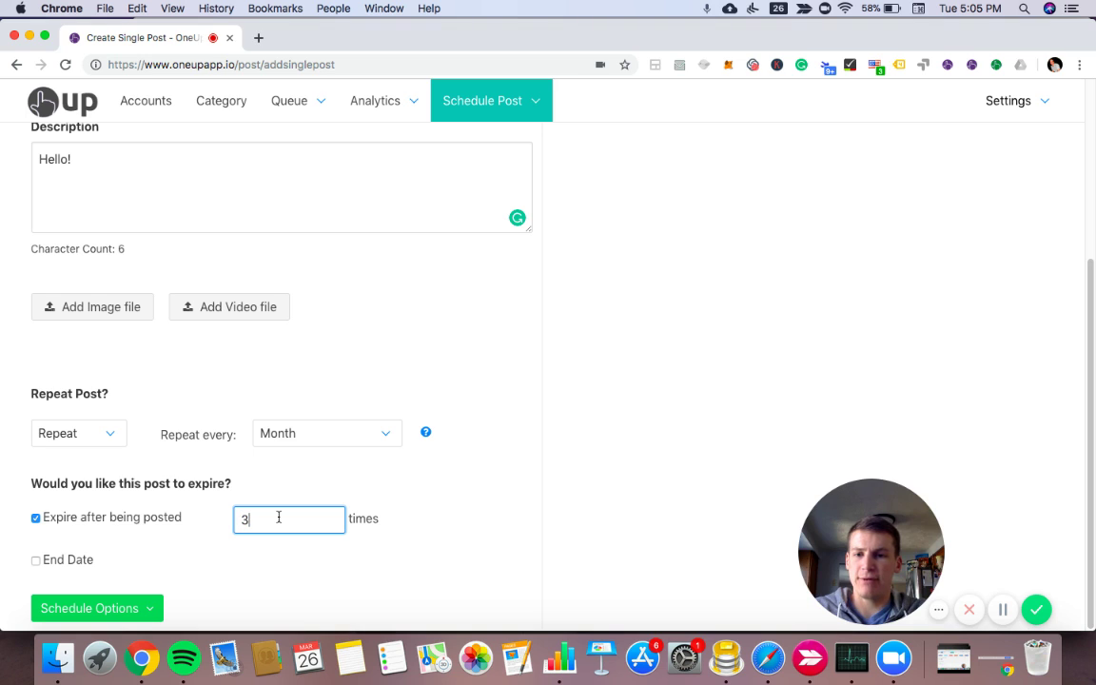
{"action": "left_click", "coordinate": [211, 500]}
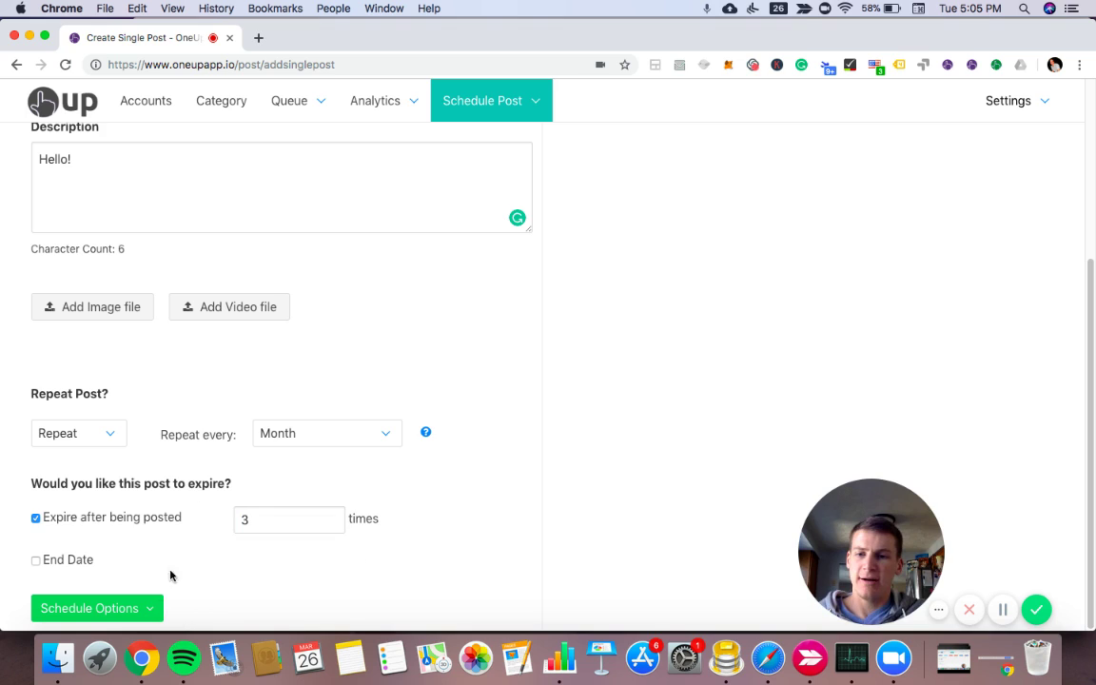
Schedule the post for a specific date and time, Wed, Apr 10, 2019 5:05 PM.
{"action": "left_click", "coordinate": [123, 612]}
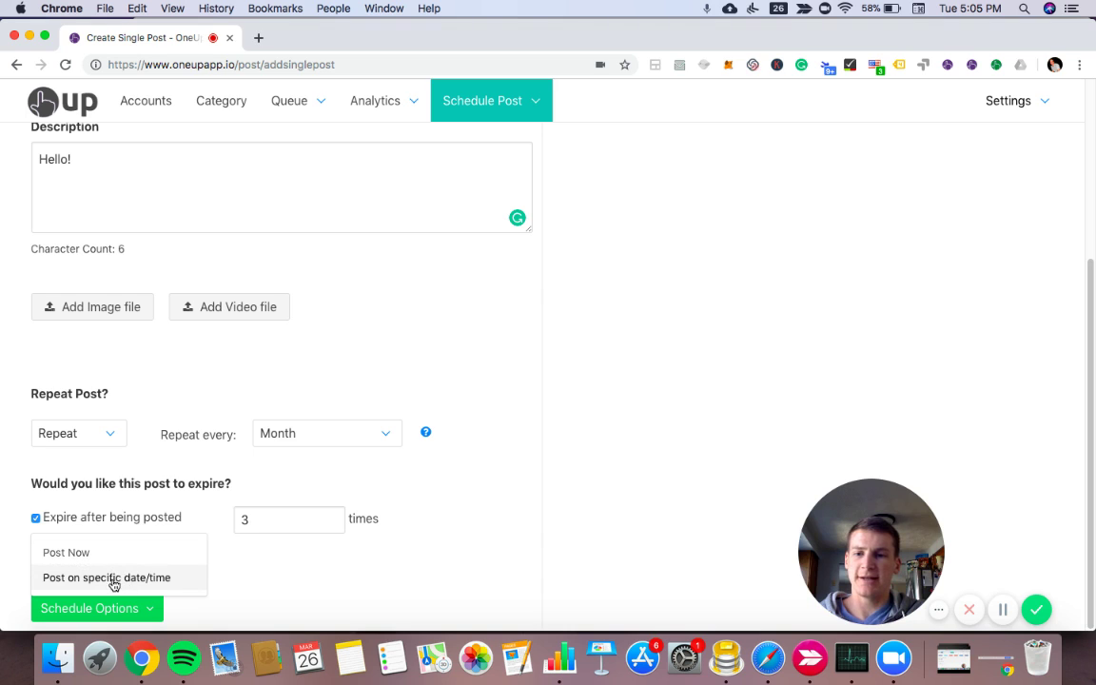
{"action": "left_click", "coordinate": [114, 578]}
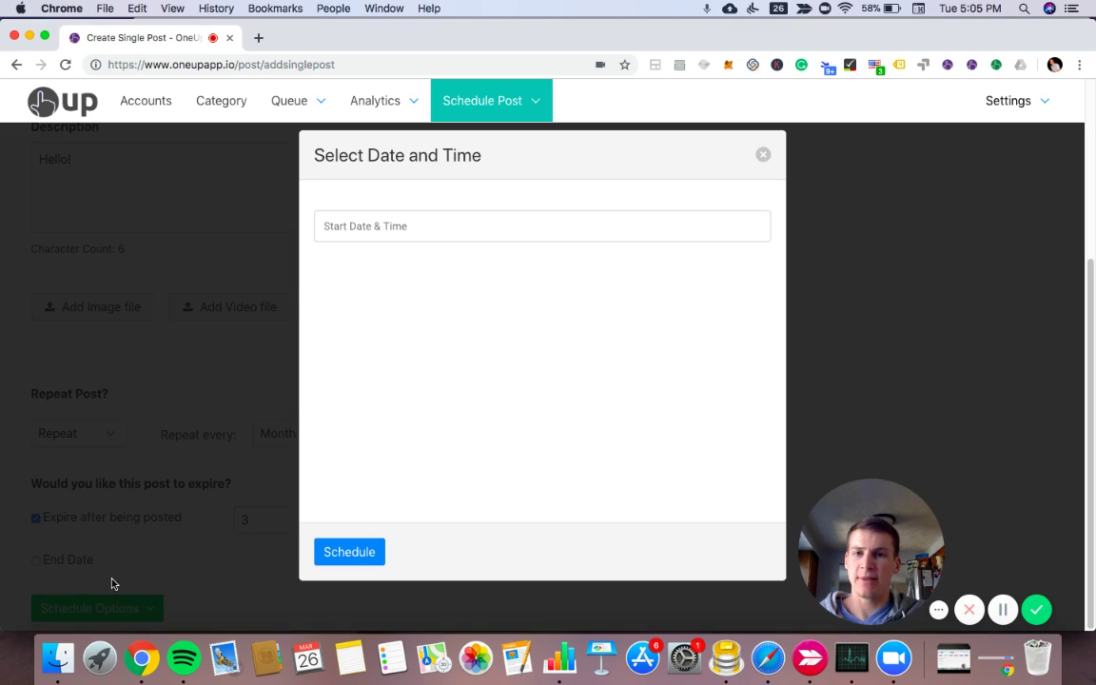
{"action": "left_click", "coordinate": [368, 231]}
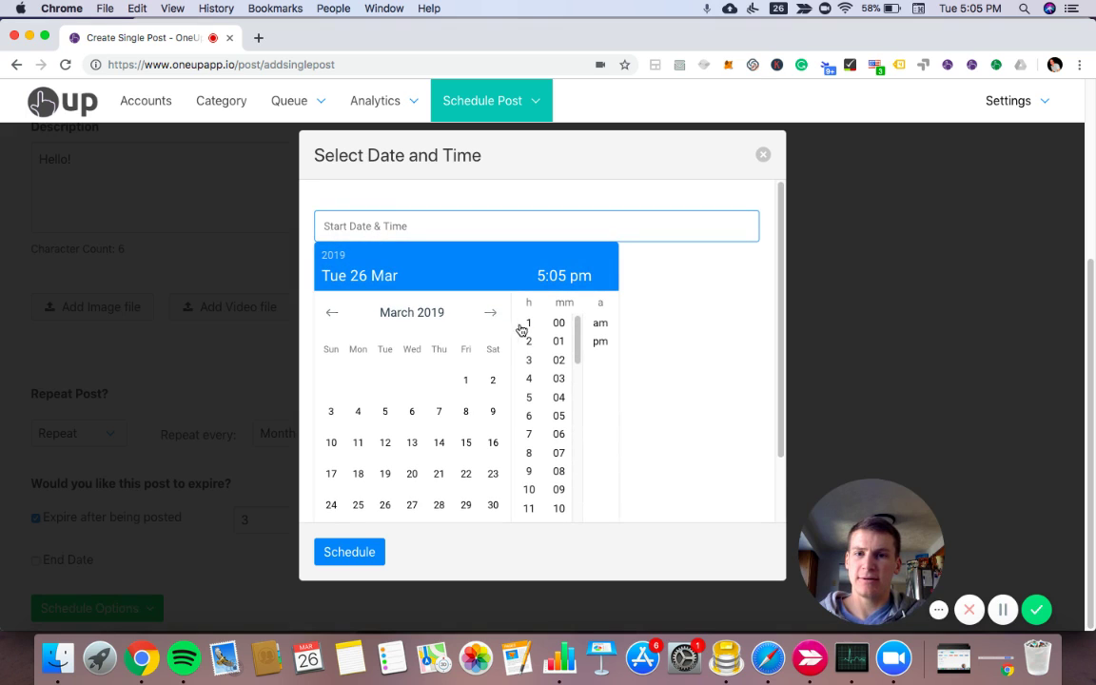
{"action": "left_click", "coordinate": [490, 313]}
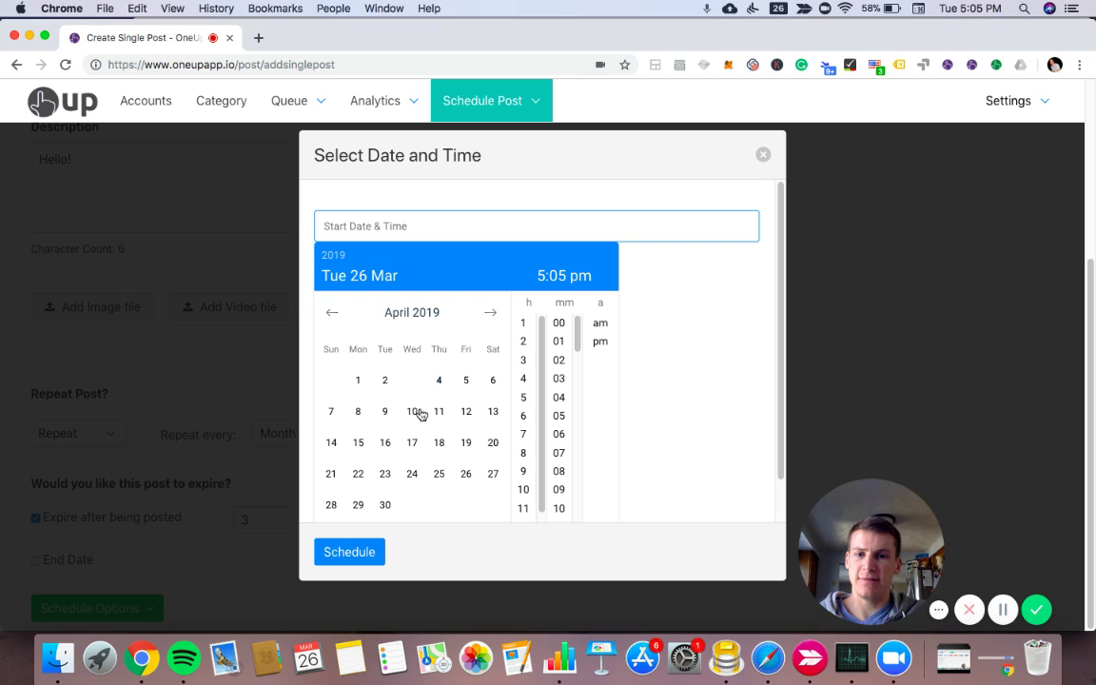
{"action": "left_click", "coordinate": [415, 412]}
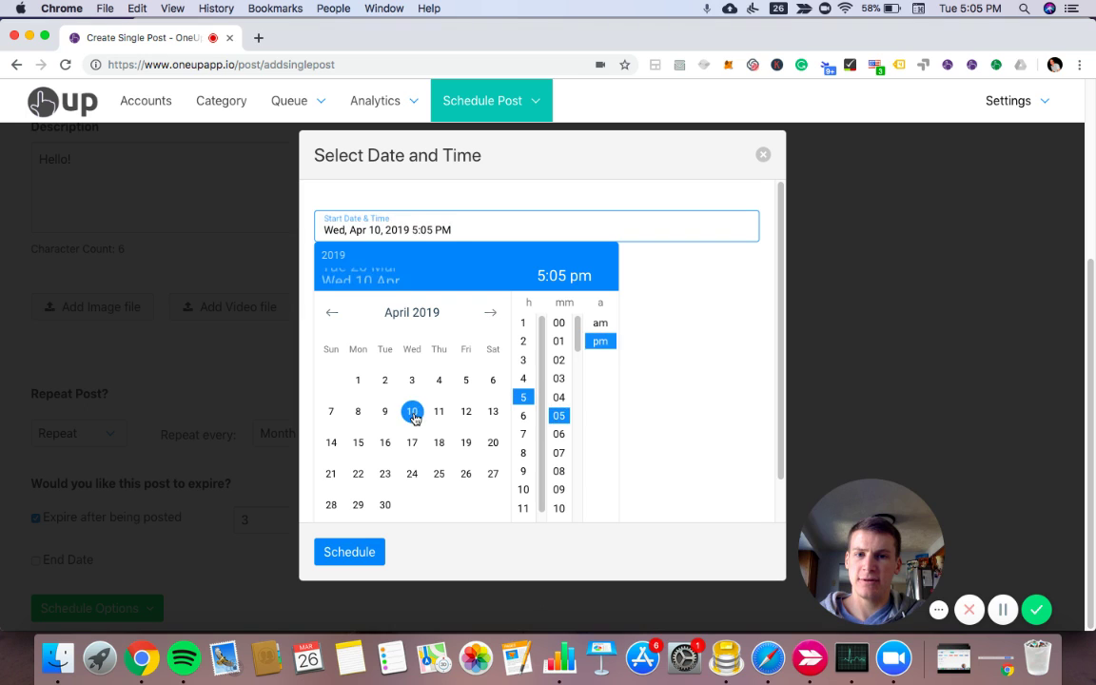
{"action": "left_click", "coordinate": [664, 371]}
{"action": "left_click", "coordinate": [363, 556]}
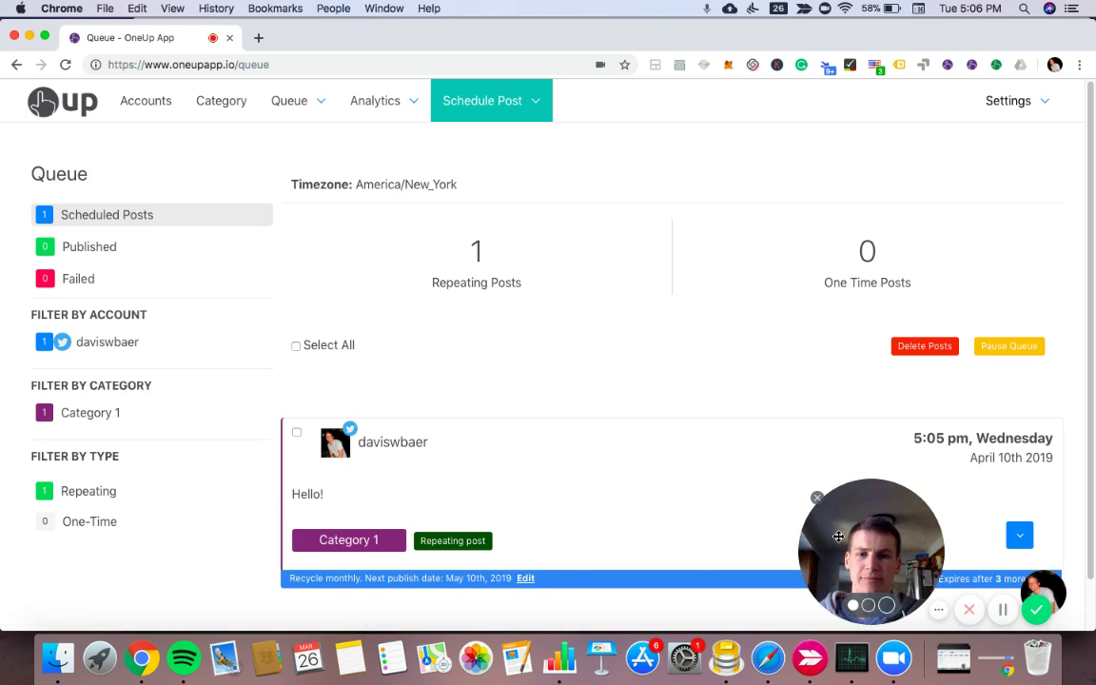
Review the scheduled post in the queue and view its repeat and expiry settings, closing them without changes.
{"action": "left_click_drag", "start_coordinate": [838, 537], "coordinate": [56, 536]}
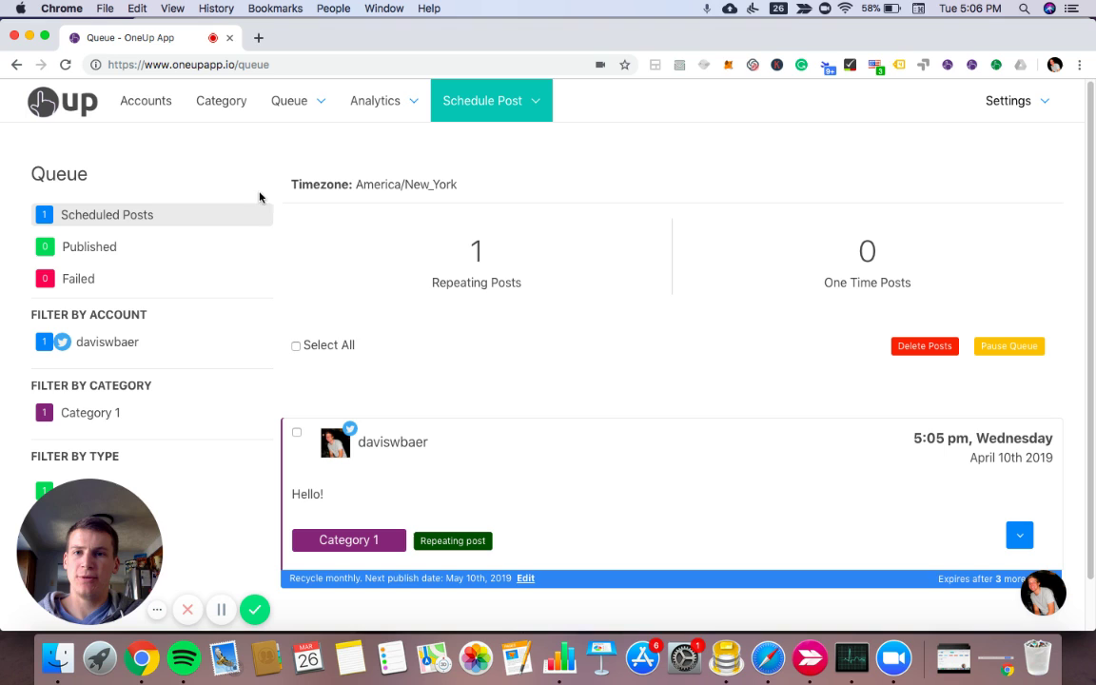
{"action": "scroll", "coordinate": [320, 245], "scroll_direction": "down", "scroll_amount": 1}
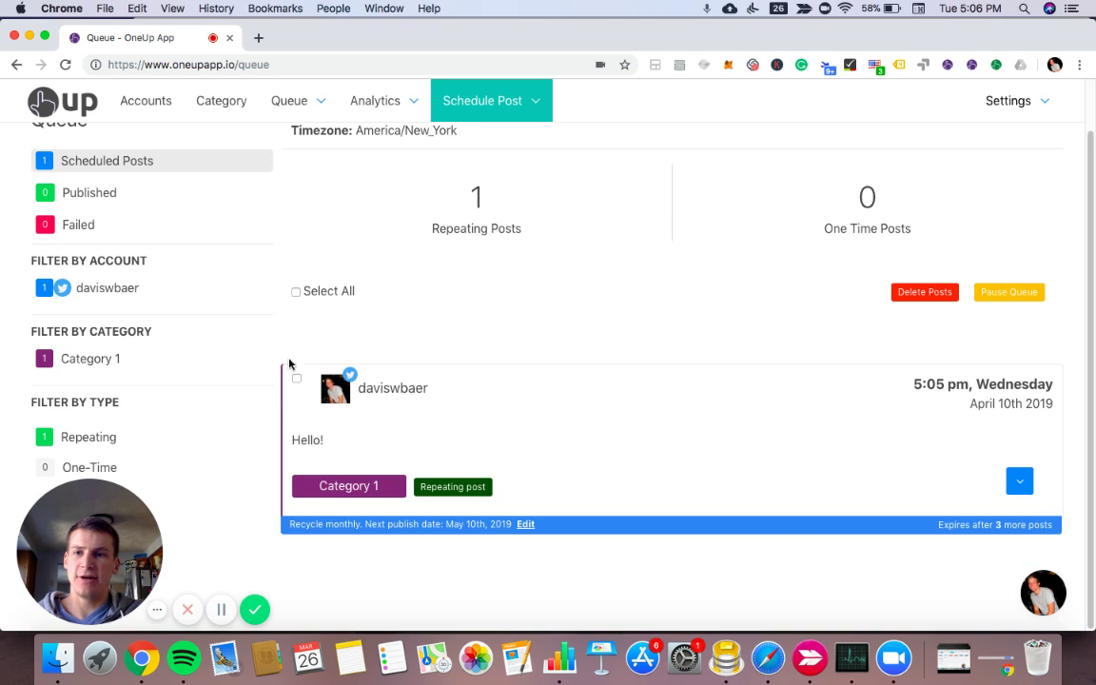
{"action": "scroll", "coordinate": [475, 386], "scroll_direction": "up", "scroll_amount": 1}
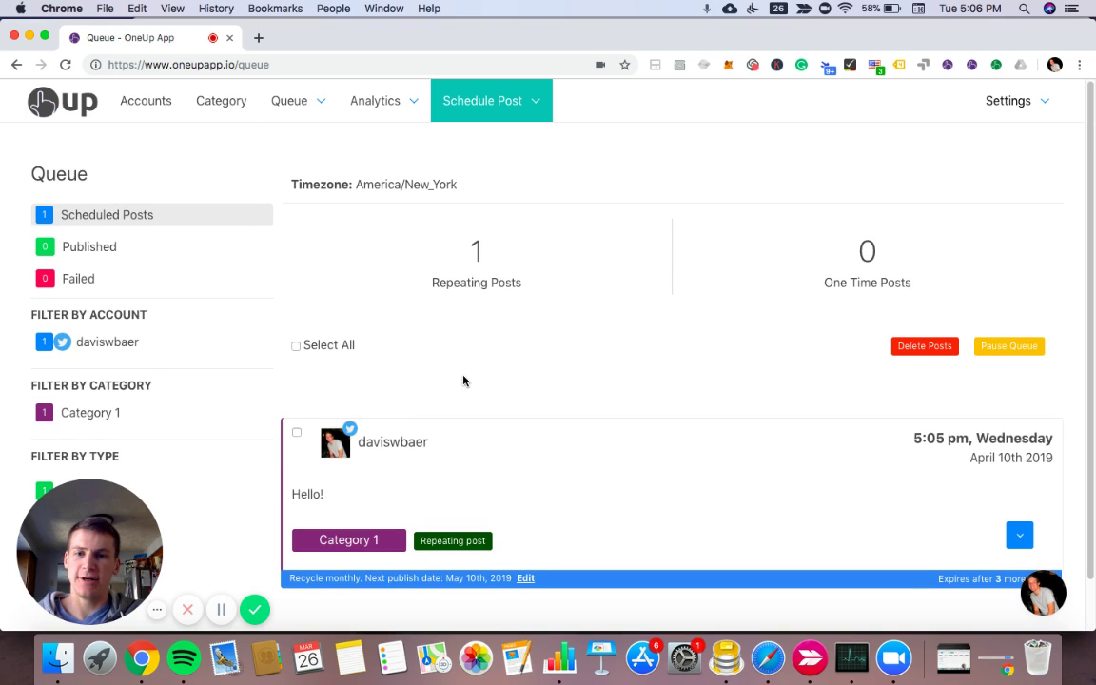
{"action": "scroll", "coordinate": [466, 383], "scroll_direction": "down", "scroll_amount": 1}
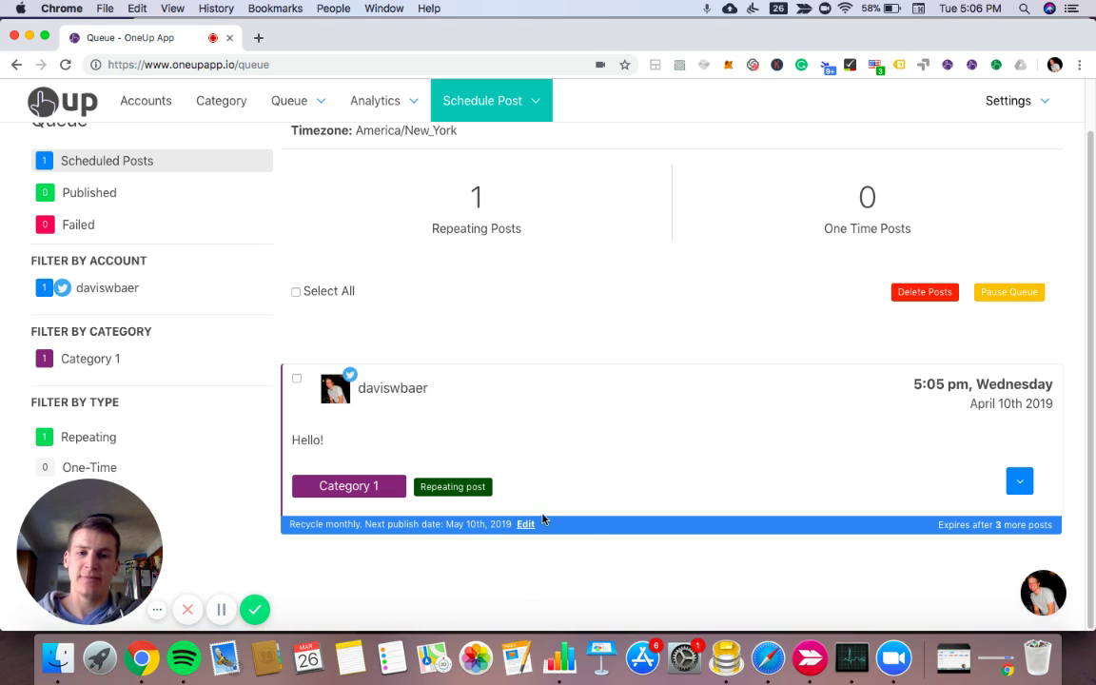
{"action": "left_click", "coordinate": [524, 525]}
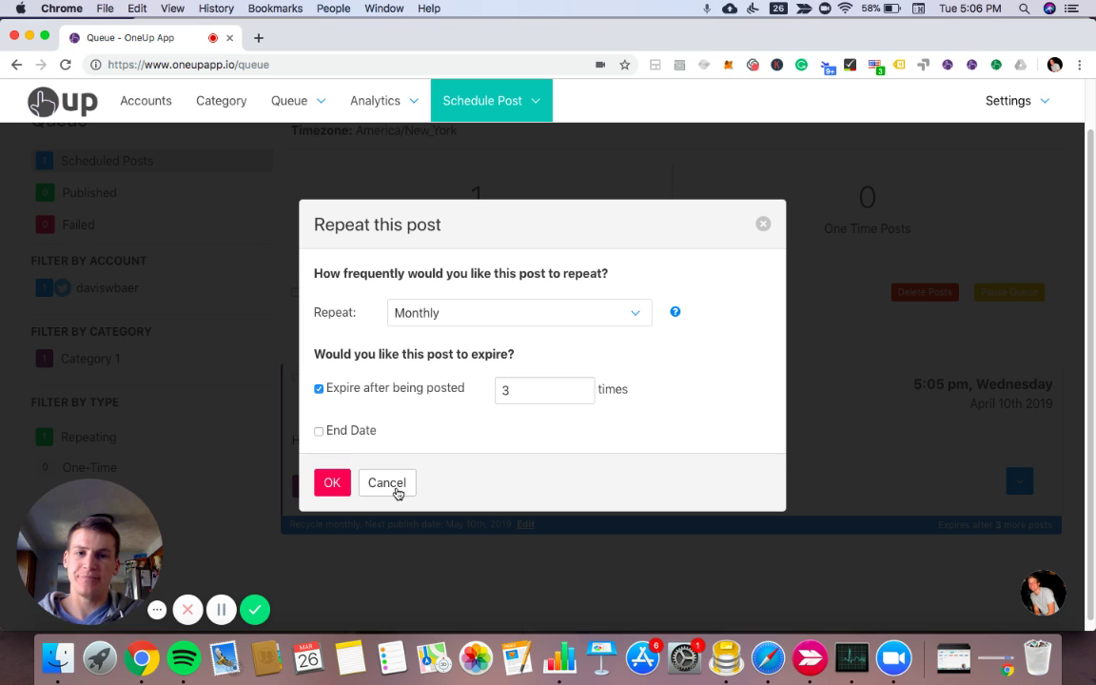
{"action": "left_click", "coordinate": [399, 491]}
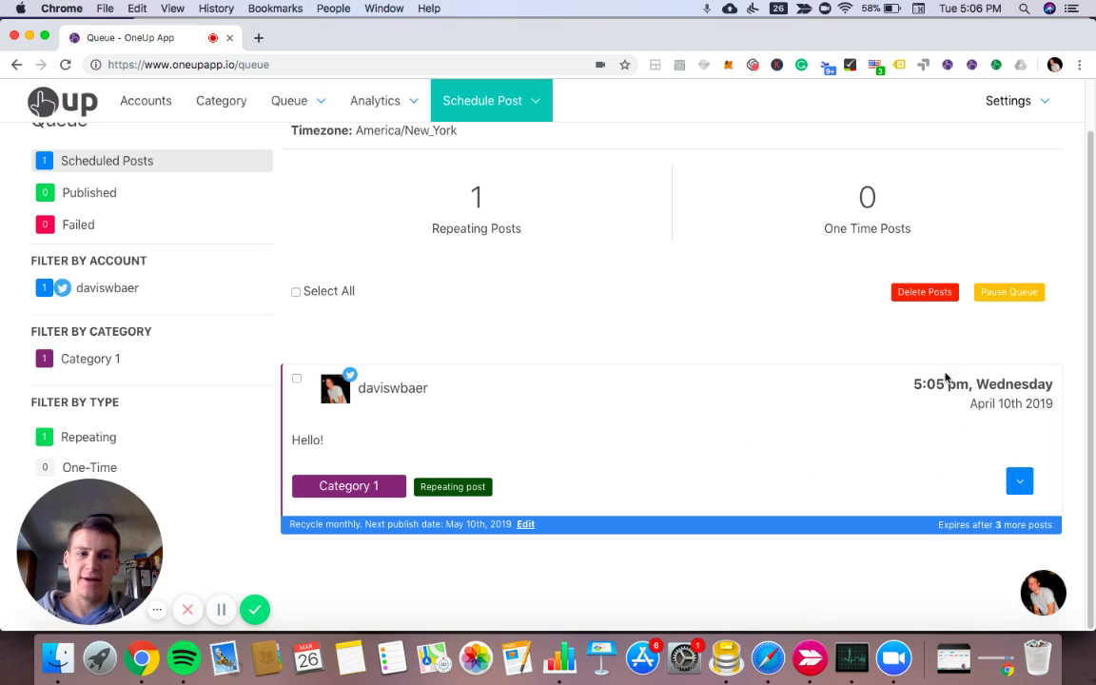
Edit the scheduled Hello! post to add a smiling face with squinting eyes emoji after the text, and update it.
{"action": "left_click", "coordinate": [1019, 483]}
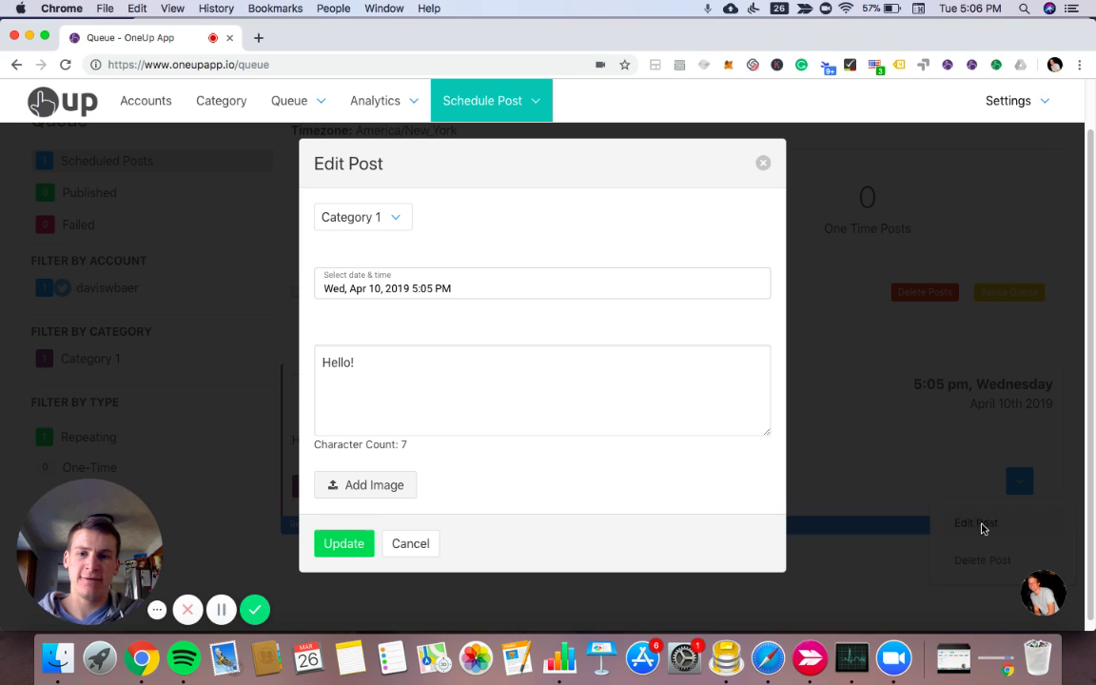
{"action": "left_click", "coordinate": [408, 362]}
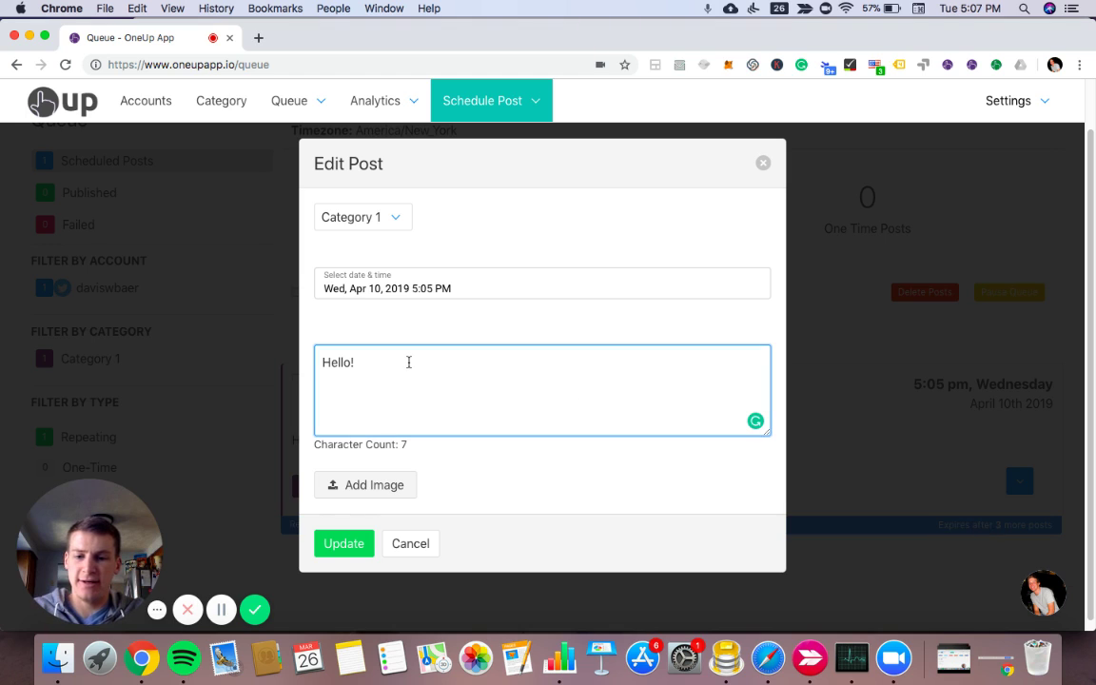
{"action": "key", "text": "super+c"}
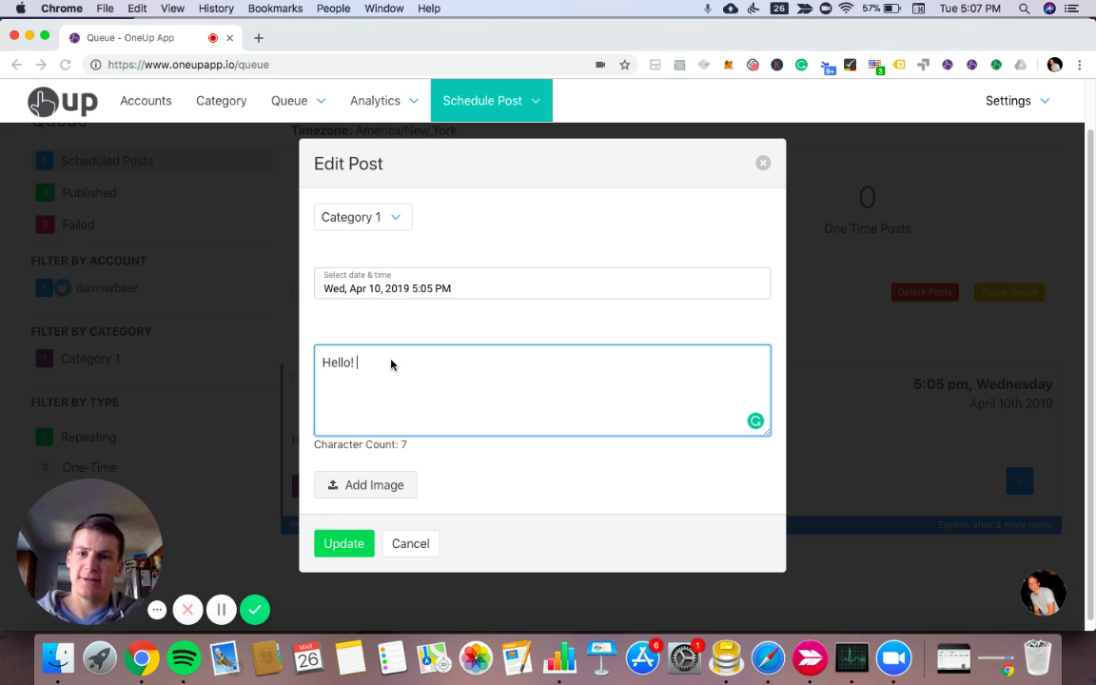
{"action": "key", "text": "ctrl+super+space"}
{"action": "left_click", "coordinate": [255, 130]}
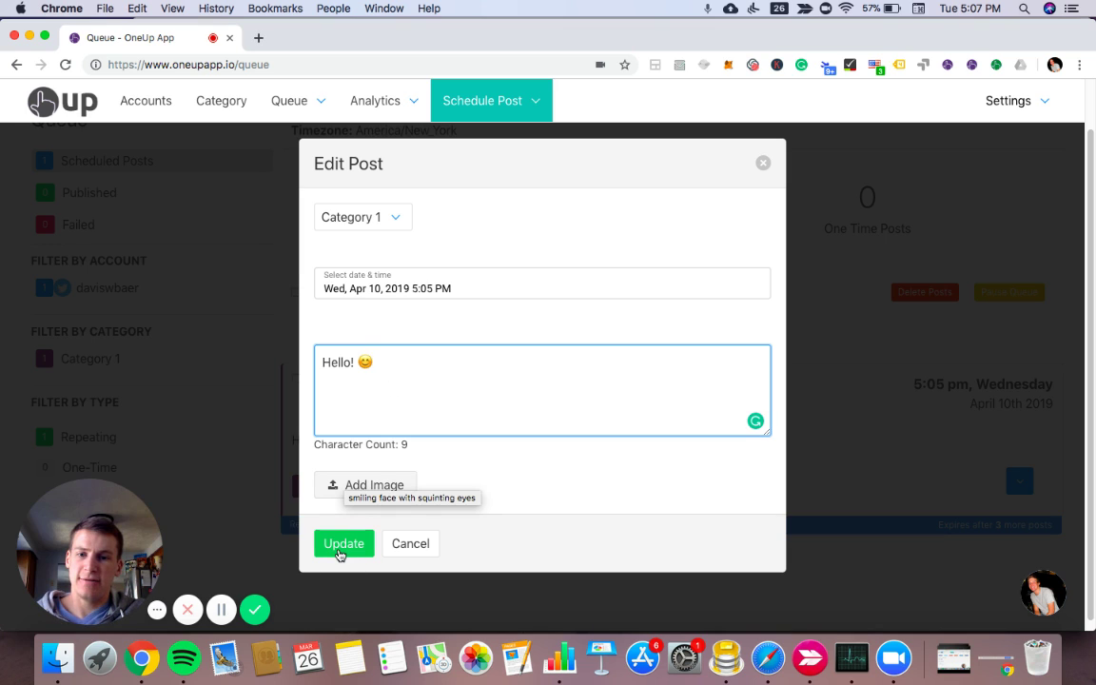
{"action": "left_click", "coordinate": [341, 550]}
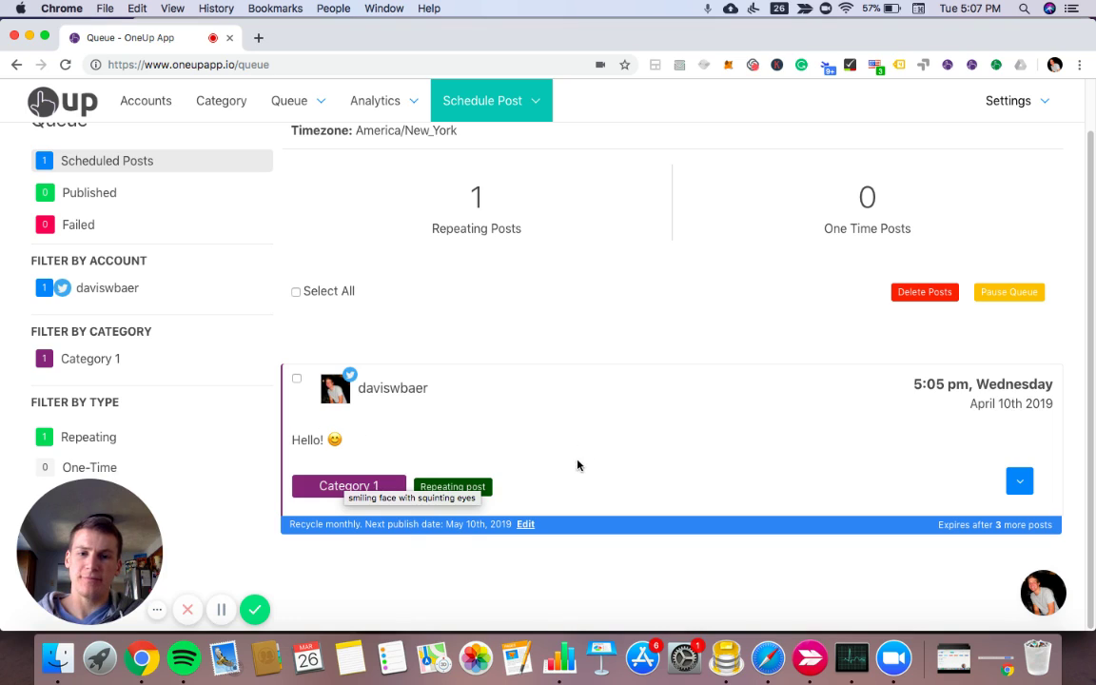
{"action": "left_click", "coordinate": [1014, 483]}
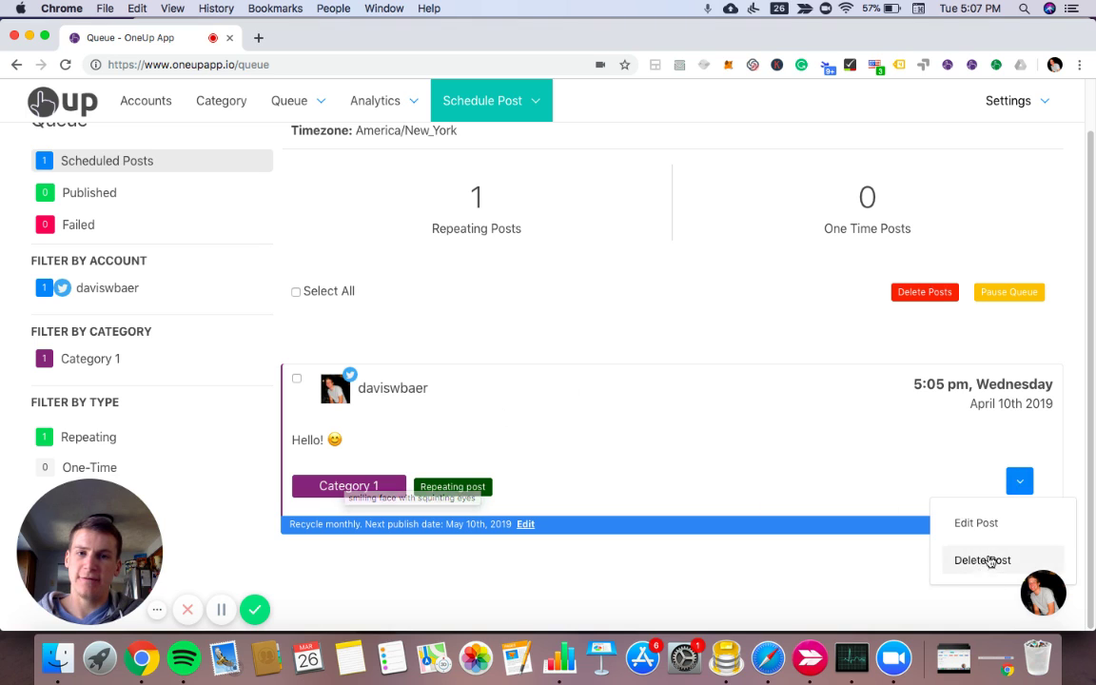
{"action": "left_click", "coordinate": [688, 479]}
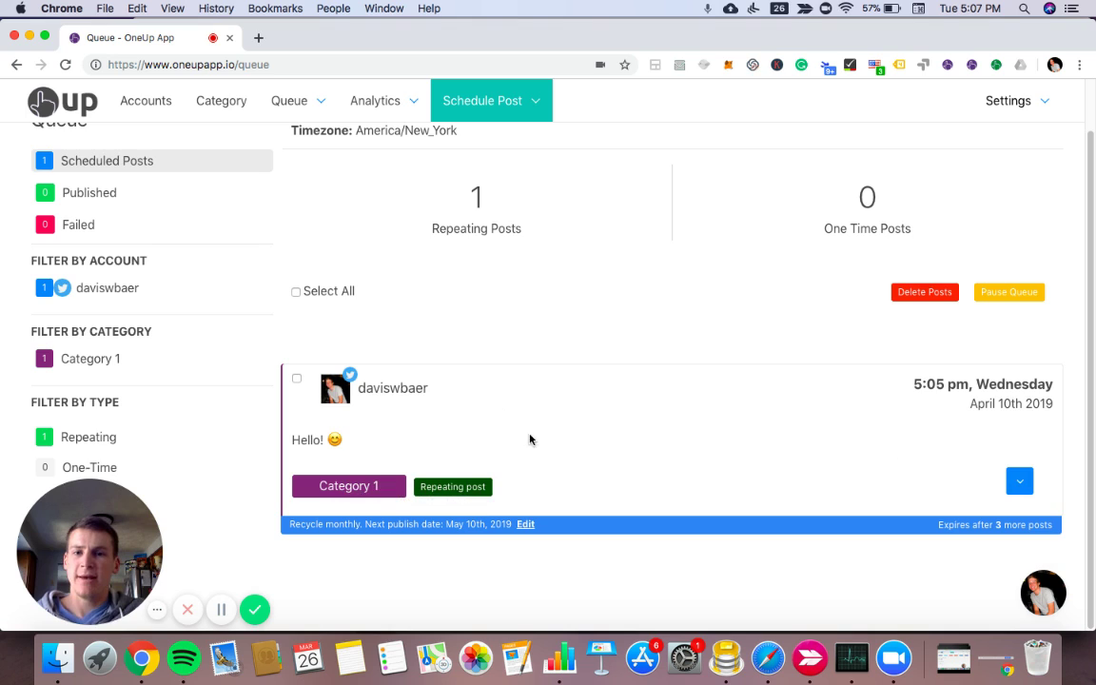
Switch the queue to Calendar View and display April 2019 for Category 1.
{"action": "scroll", "coordinate": [514, 409], "scroll_direction": "up", "scroll_amount": 2}
{"action": "left_click", "coordinate": [283, 102]}
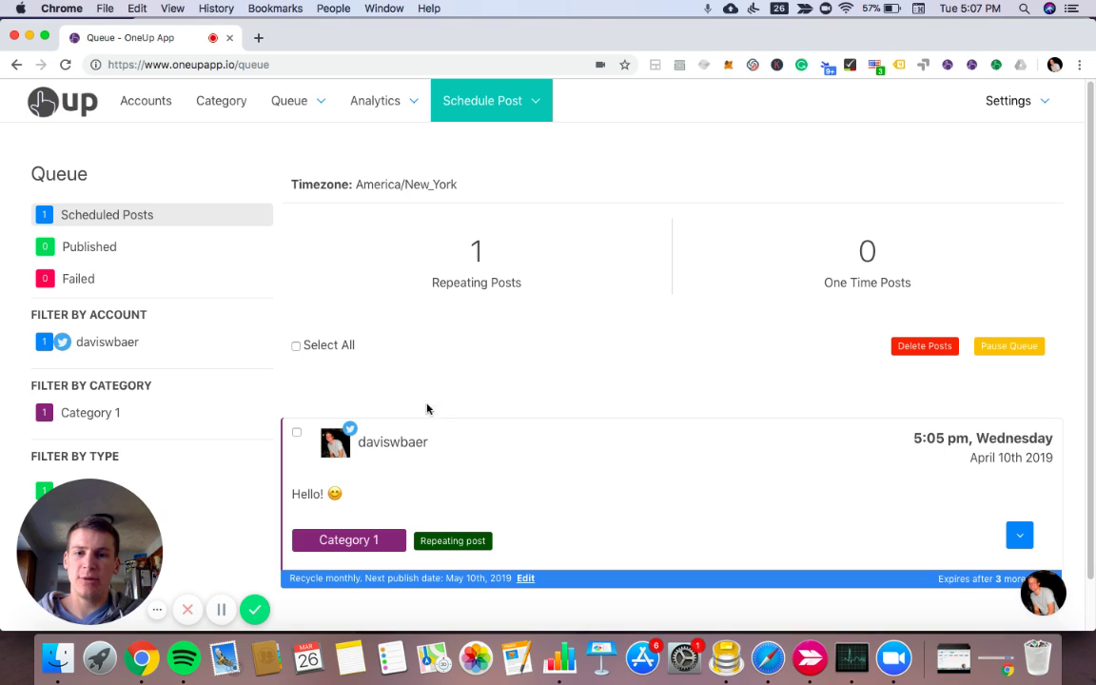
{"action": "mouse_move", "coordinate": [285, 103]}
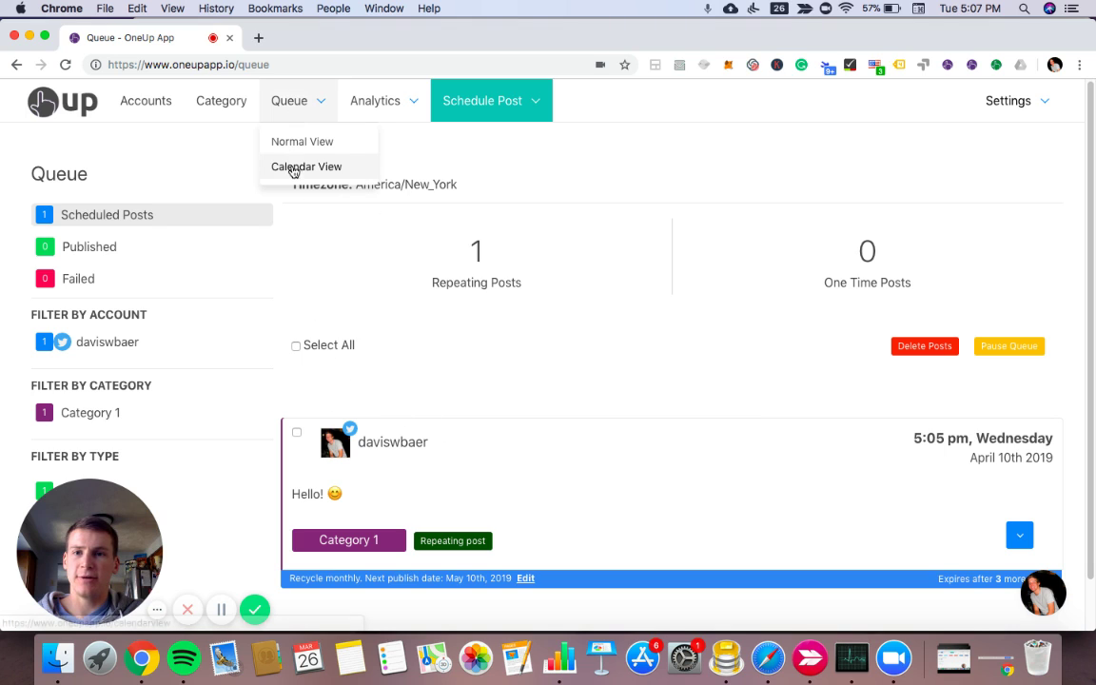
{"action": "left_click", "coordinate": [292, 167]}
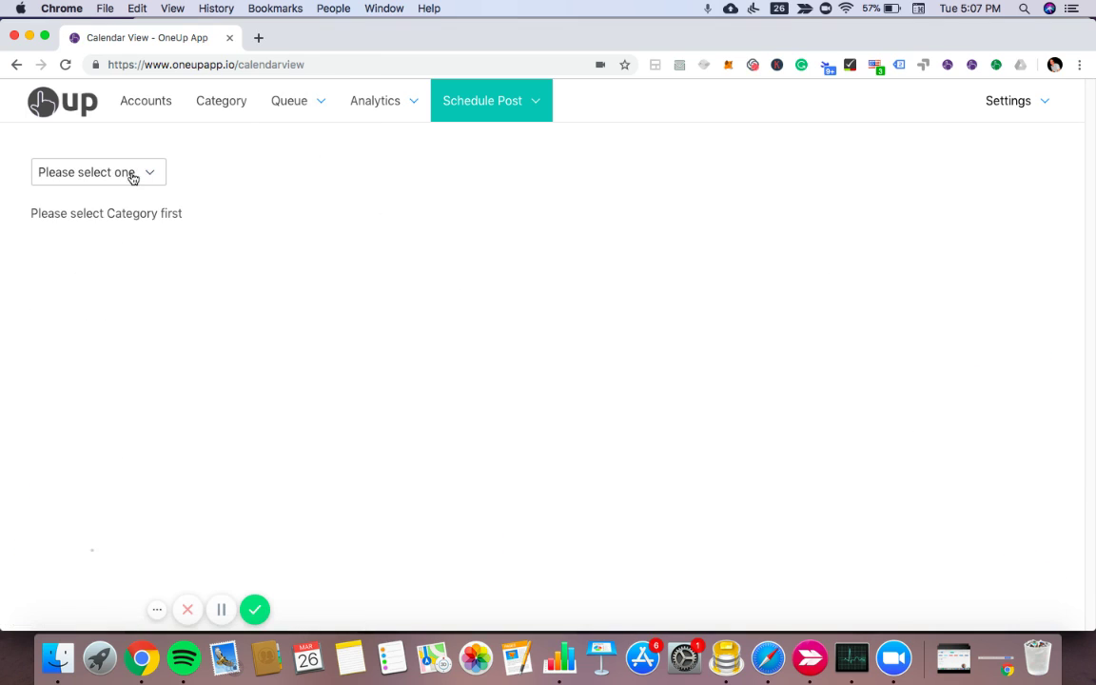
{"action": "left_click", "coordinate": [133, 175]}
{"action": "left_click", "coordinate": [105, 207]}
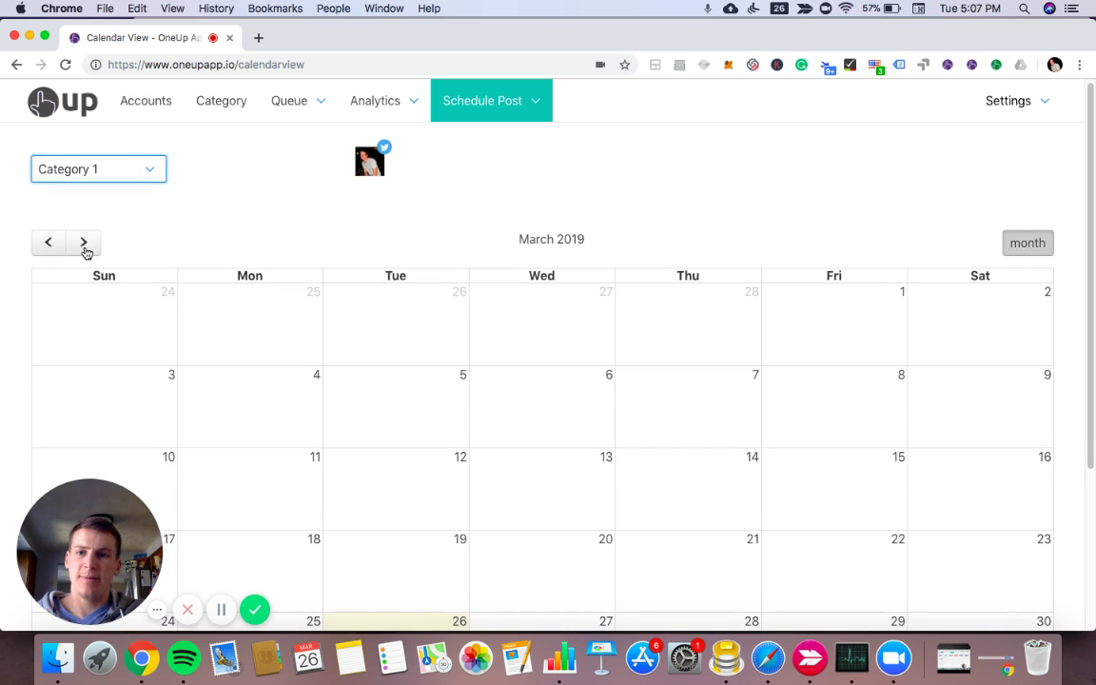
{"action": "scroll", "coordinate": [98, 227], "scroll_direction": "down", "scroll_amount": 1}
{"action": "left_click", "coordinate": [90, 227]}
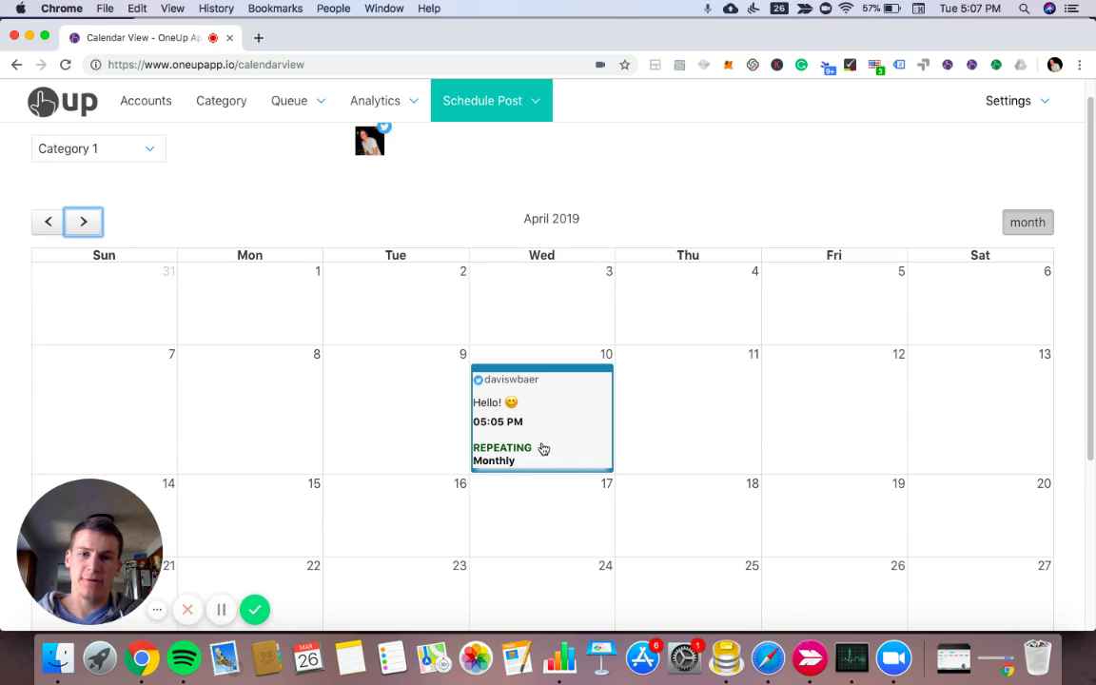
Move the Hello! post to Thursday, April 11 in the calendar and open it for editing.
{"action": "scroll", "coordinate": [561, 550], "scroll_direction": "down", "scroll_amount": 2}
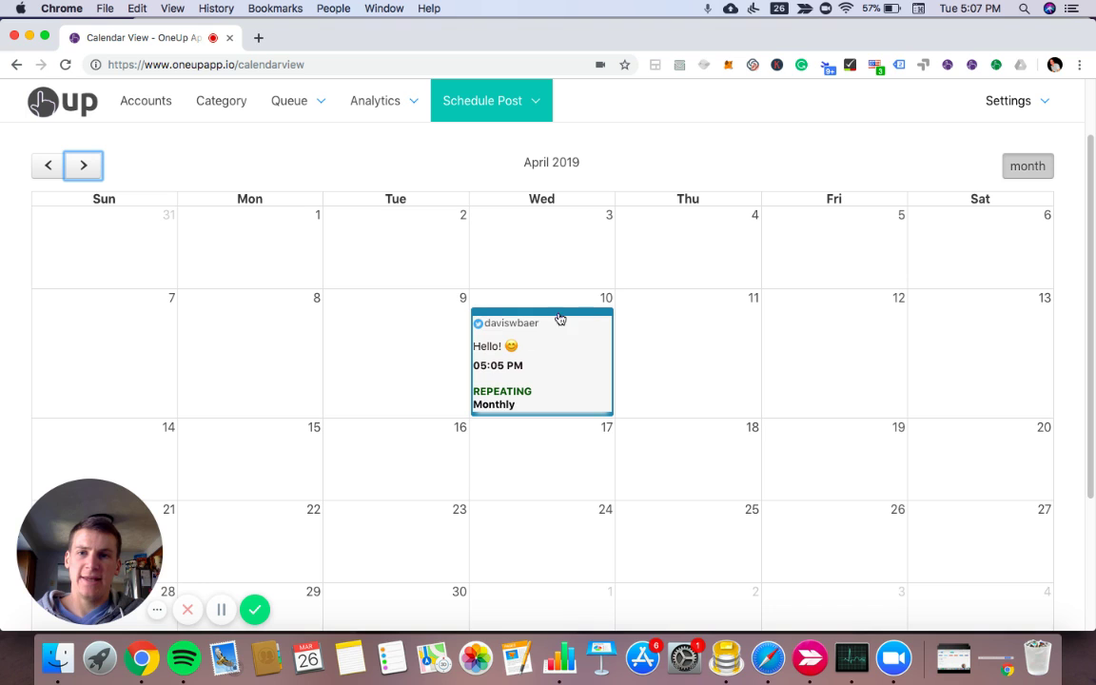
{"action": "left_click_drag", "start_coordinate": [580, 357], "coordinate": [705, 361]}
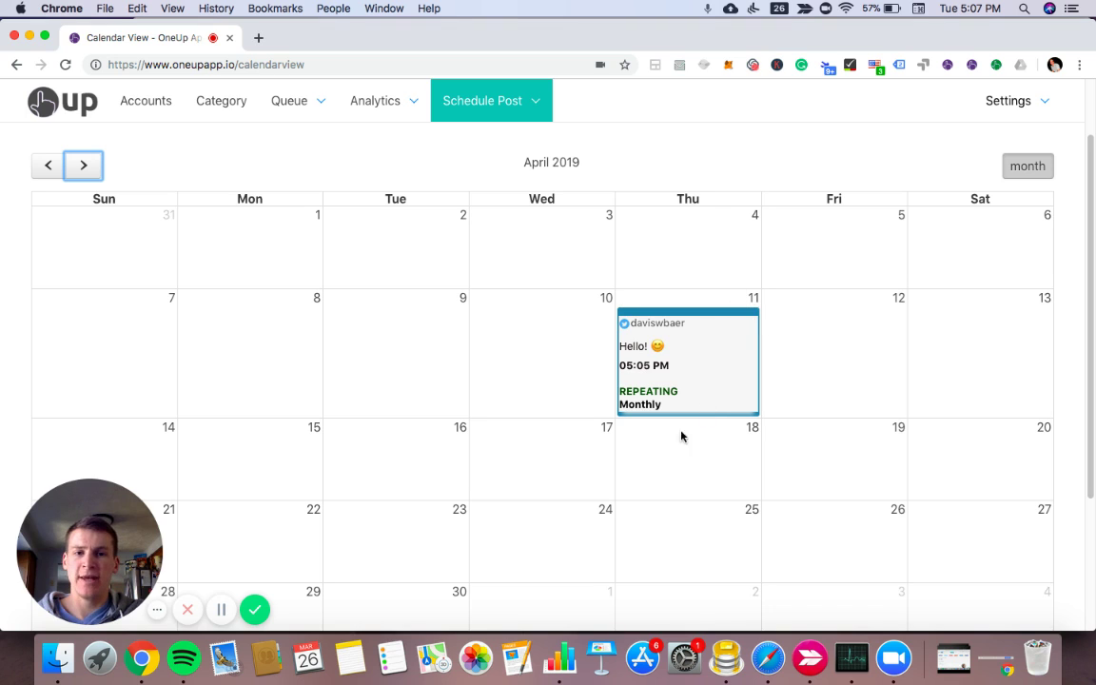
{"action": "left_click", "coordinate": [694, 365]}
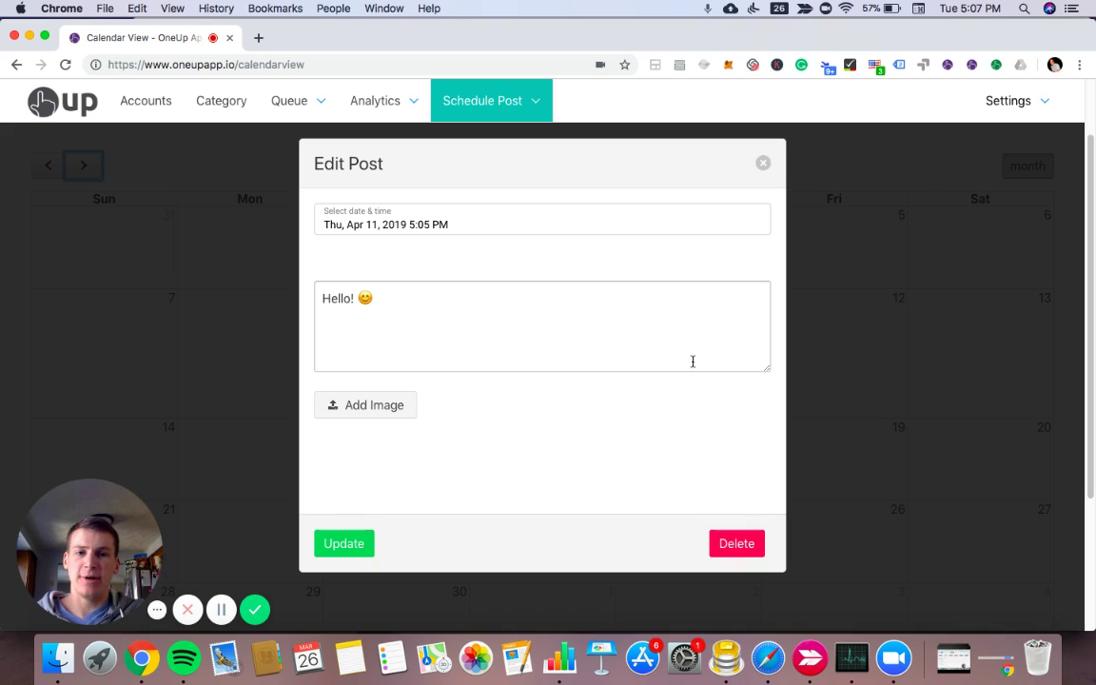